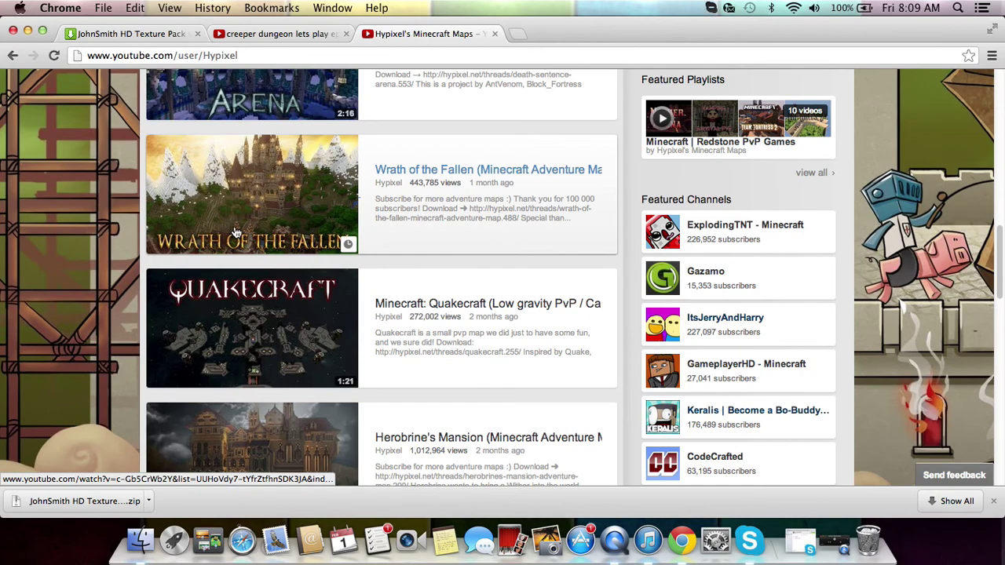
Step: Browse the Hypixel channel's list of Minecraft map videos and examine the available maps
{"action": "scroll", "coordinate": [471, 196], "scroll_direction": "down", "scroll_amount": 7}
{"action": "scroll", "coordinate": [717, 184], "scroll_direction": "up", "scroll_amount": 2}
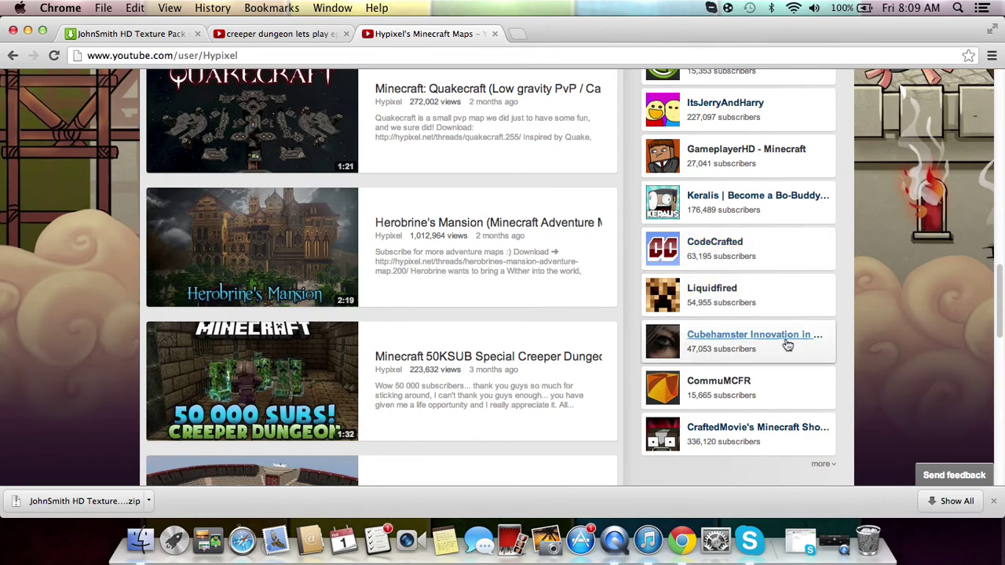
{"action": "scroll", "coordinate": [621, 122], "scroll_direction": "up", "scroll_amount": 3}
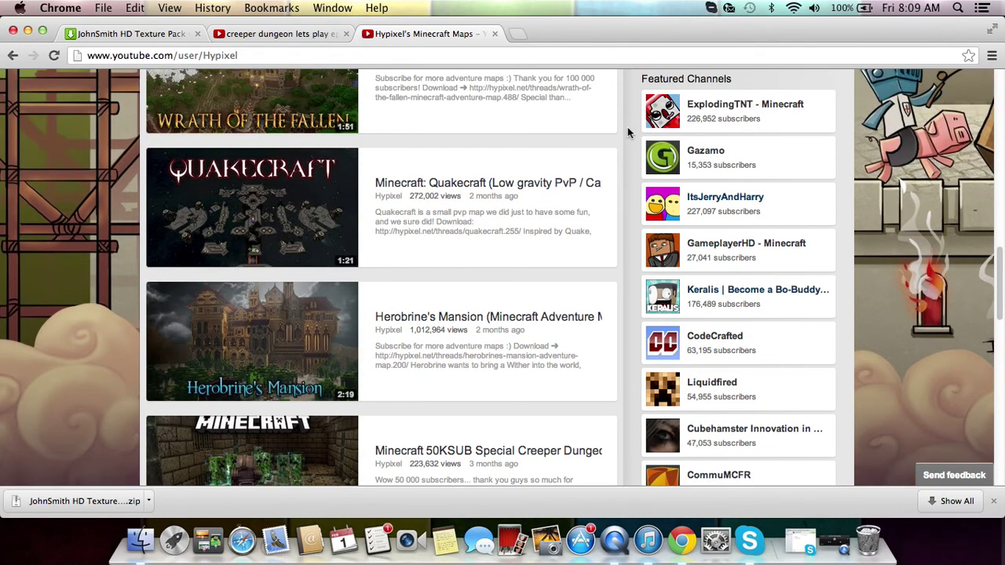
{"action": "scroll", "coordinate": [545, 184], "scroll_direction": "down", "scroll_amount": 10}
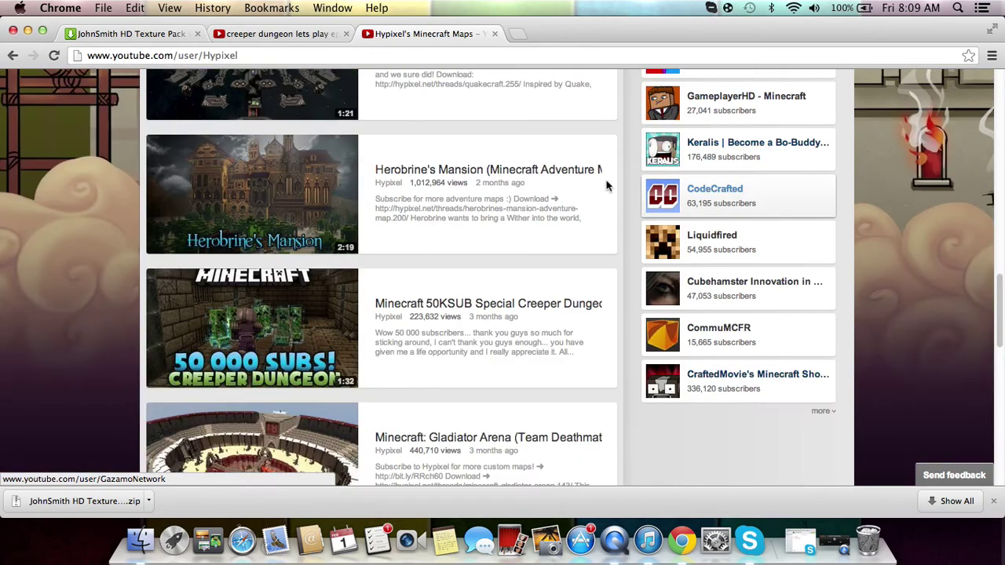
{"action": "scroll", "coordinate": [259, 216], "scroll_direction": "down", "scroll_amount": 5}
{"action": "scroll", "coordinate": [253, 210], "scroll_direction": "up", "scroll_amount": 4}
{"action": "scroll", "coordinate": [255, 208], "scroll_direction": "down", "scroll_amount": 4}
{"action": "scroll", "coordinate": [256, 205], "scroll_direction": "up", "scroll_amount": 8}
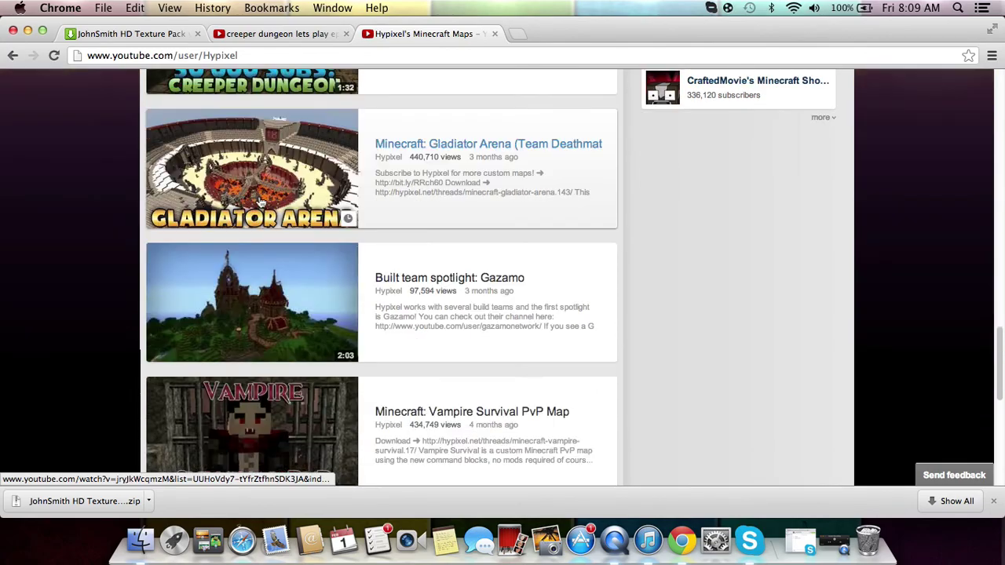
{"action": "scroll", "coordinate": [262, 204], "scroll_direction": "down", "scroll_amount": 8}
{"action": "left_click", "coordinate": [267, 208]}
{"action": "scroll", "coordinate": [285, 211], "scroll_direction": "down", "scroll_amount": 10}
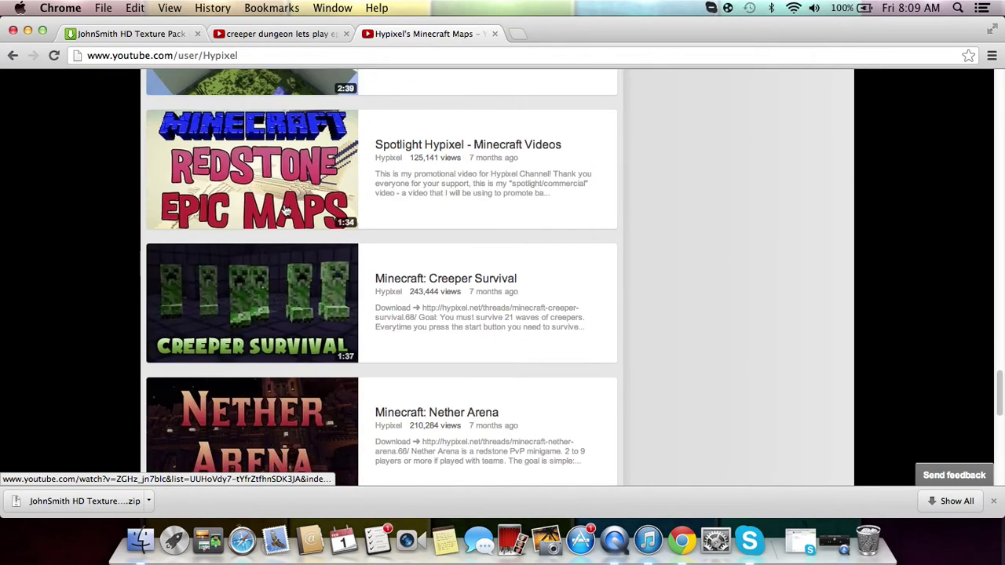
{"action": "scroll", "coordinate": [285, 210], "scroll_direction": "up", "scroll_amount": 3}
{"action": "scroll", "coordinate": [285, 210], "scroll_direction": "down", "scroll_amount": 5}
{"action": "scroll", "coordinate": [285, 210], "scroll_direction": "up", "scroll_amount": 3}
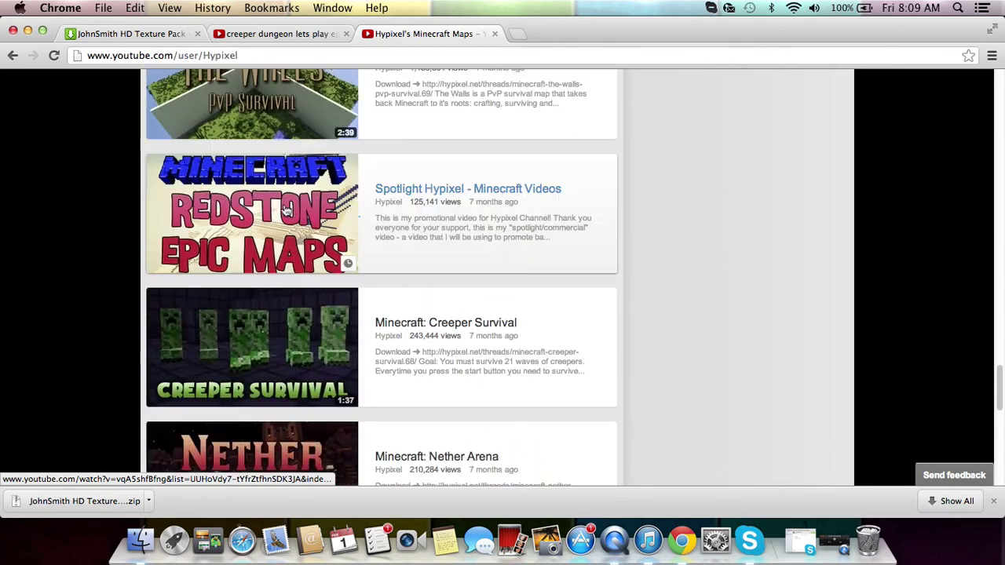
{"action": "scroll", "coordinate": [285, 210], "scroll_direction": "down", "scroll_amount": 12}
{"action": "scroll", "coordinate": [287, 210], "scroll_direction": "up", "scroll_amount": 5}
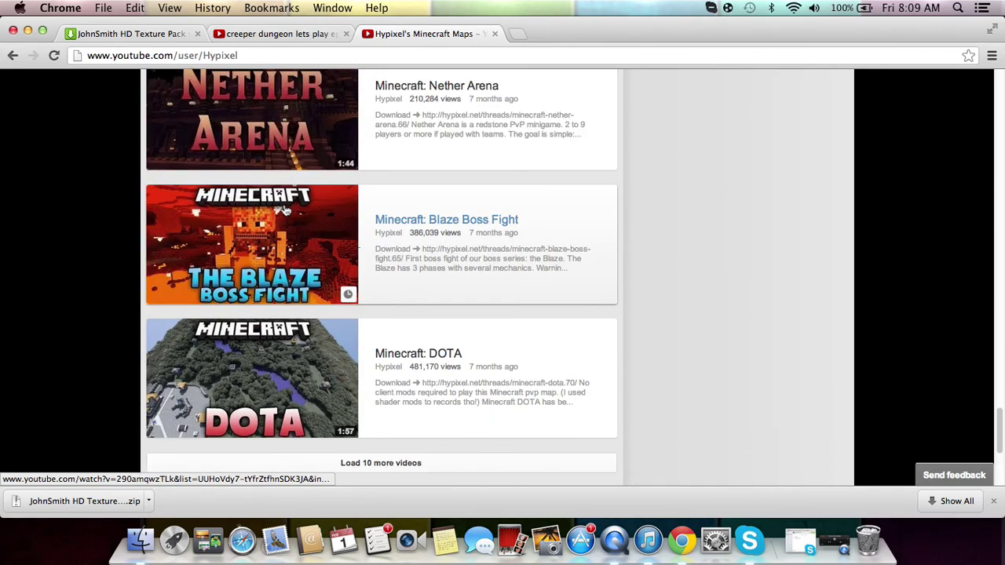
{"action": "scroll", "coordinate": [286, 210], "scroll_direction": "up", "scroll_amount": 7}
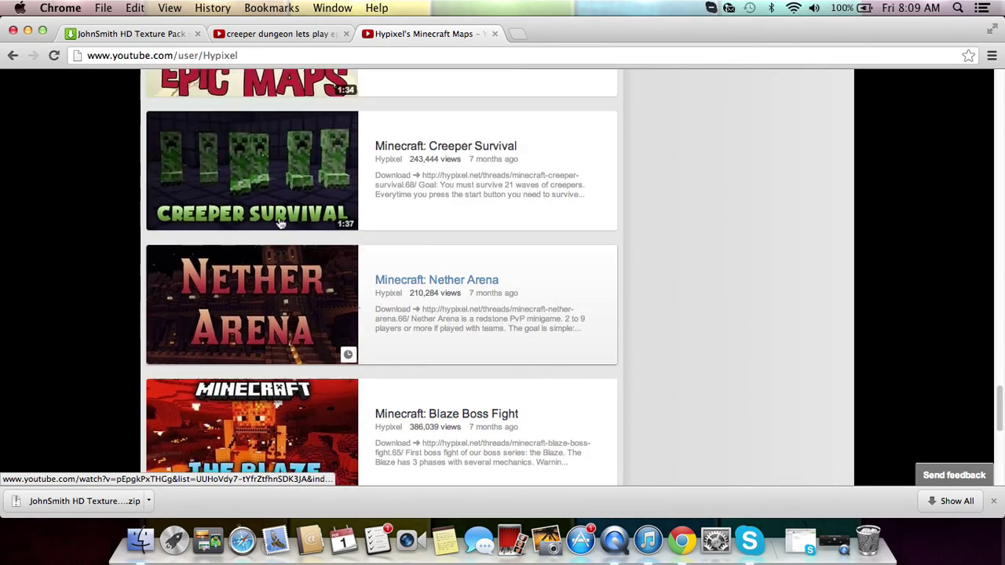
{"action": "scroll", "coordinate": [280, 224], "scroll_direction": "up", "scroll_amount": 15}
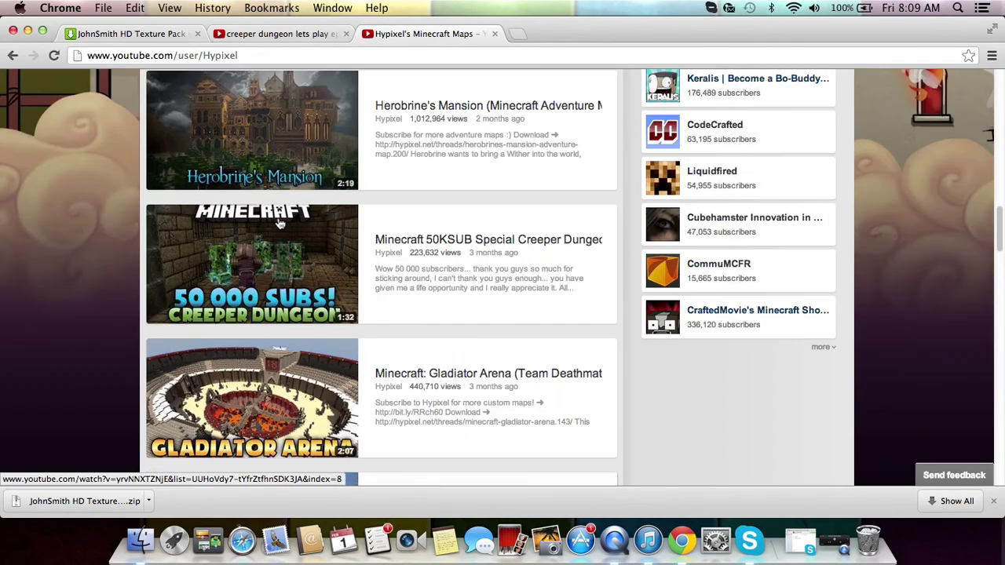
{"action": "scroll", "coordinate": [280, 224], "scroll_direction": "down", "scroll_amount": 6}
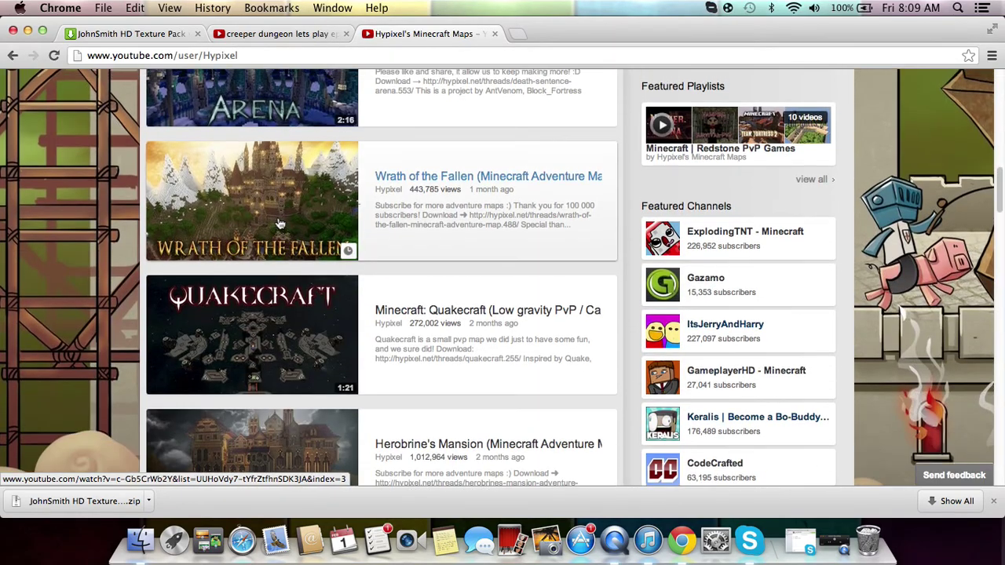
Step: Open the "Minecraft: Death Sentence Arena" video from the channel's video list
{"action": "scroll", "coordinate": [280, 222], "scroll_direction": "up", "scroll_amount": 12}
{"action": "scroll", "coordinate": [279, 222], "scroll_direction": "down", "scroll_amount": 7}
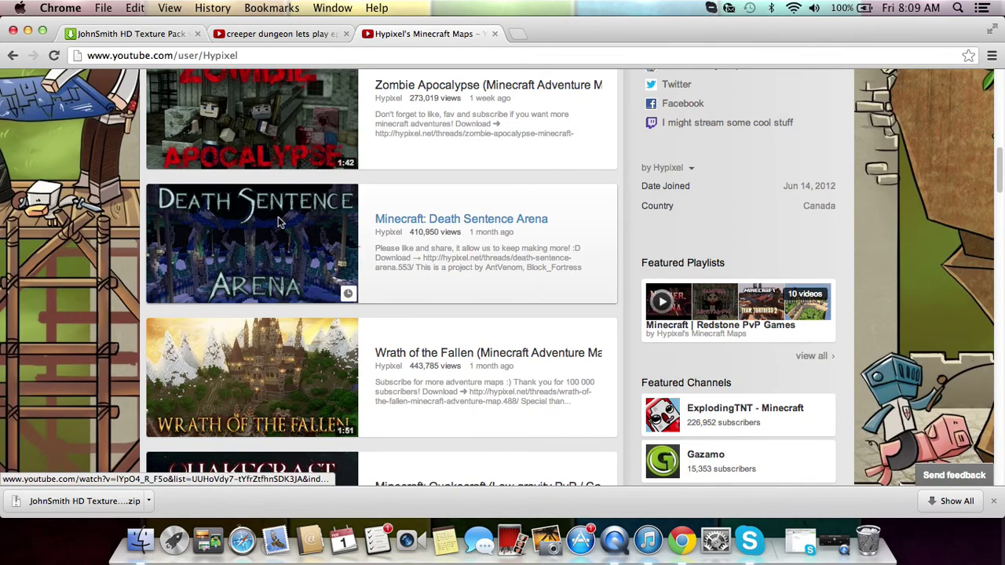
{"action": "scroll", "coordinate": [279, 222], "scroll_direction": "down", "scroll_amount": 1}
{"action": "left_click", "coordinate": [279, 223]}
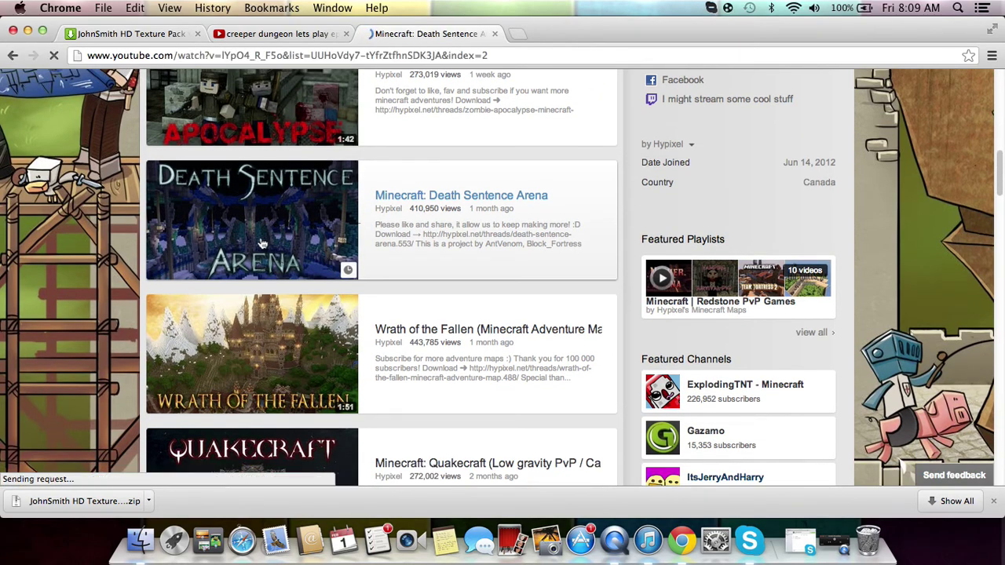
Step: Follow the hypixel.net download link in the Death Sentence Arena video's description
{"action": "scroll", "coordinate": [271, 217], "scroll_direction": "down", "scroll_amount": 16}
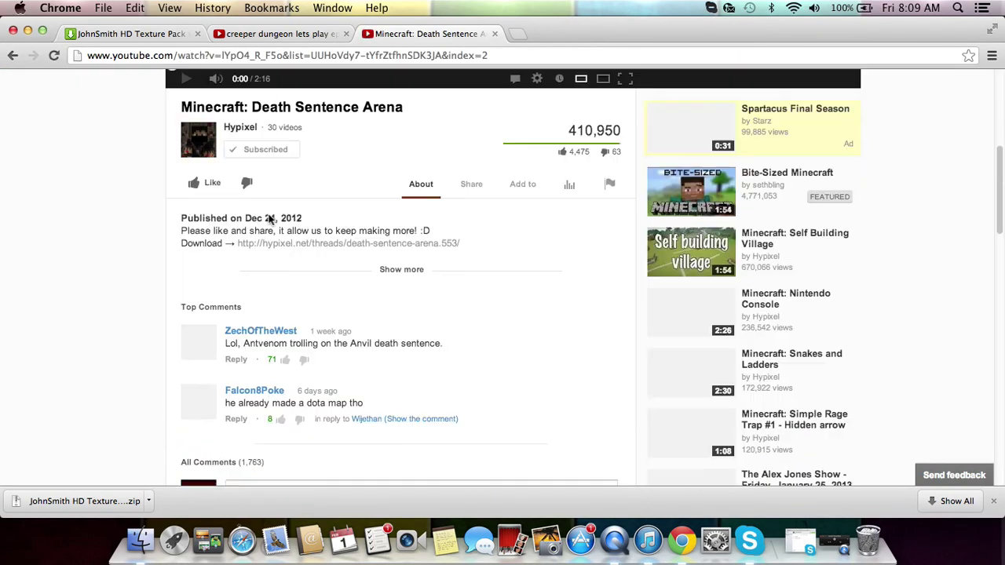
{"action": "scroll", "coordinate": [250, 210], "scroll_direction": "up", "scroll_amount": 6}
{"action": "scroll", "coordinate": [265, 275], "scroll_direction": "down", "scroll_amount": 3}
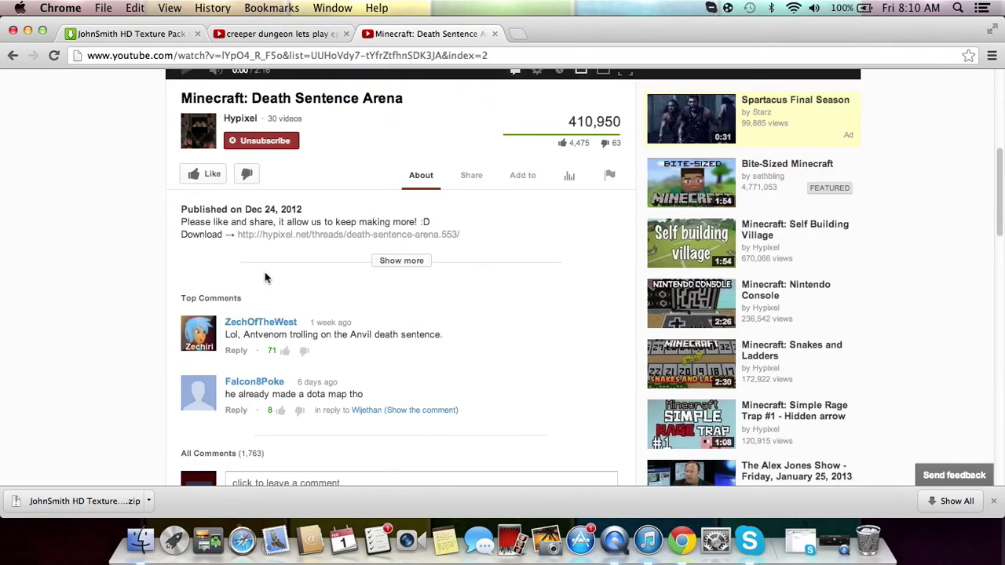
{"action": "left_click", "coordinate": [372, 236]}
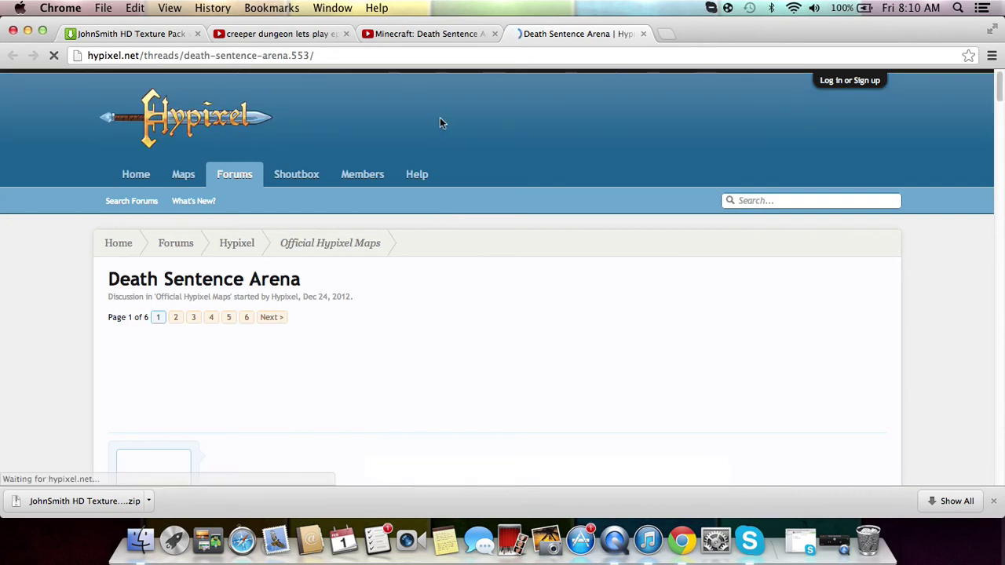
Step: Return to the Death Sentence Arena video page and look over its player and full description
{"action": "left_click", "coordinate": [453, 34]}
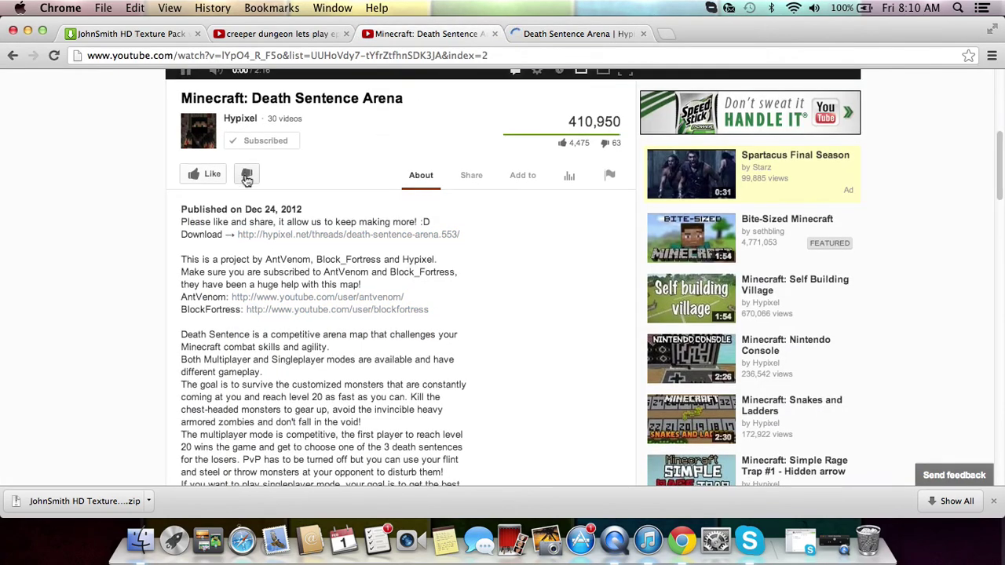
{"action": "scroll", "coordinate": [191, 163], "scroll_direction": "up", "scroll_amount": 5}
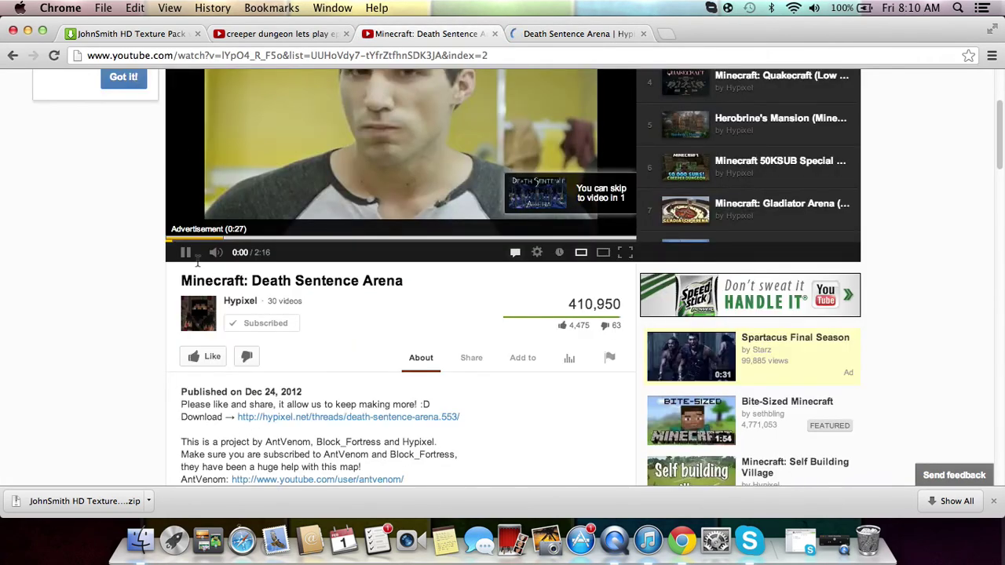
{"action": "scroll", "coordinate": [202, 274], "scroll_direction": "down", "scroll_amount": 13}
{"action": "scroll", "coordinate": [189, 272], "scroll_direction": "up", "scroll_amount": 7}
{"action": "scroll", "coordinate": [189, 271], "scroll_direction": "up", "scroll_amount": 1}
Step: Download the map from the Death Sentence Arena thread on hypixel.net
{"action": "left_click", "coordinate": [617, 33]}
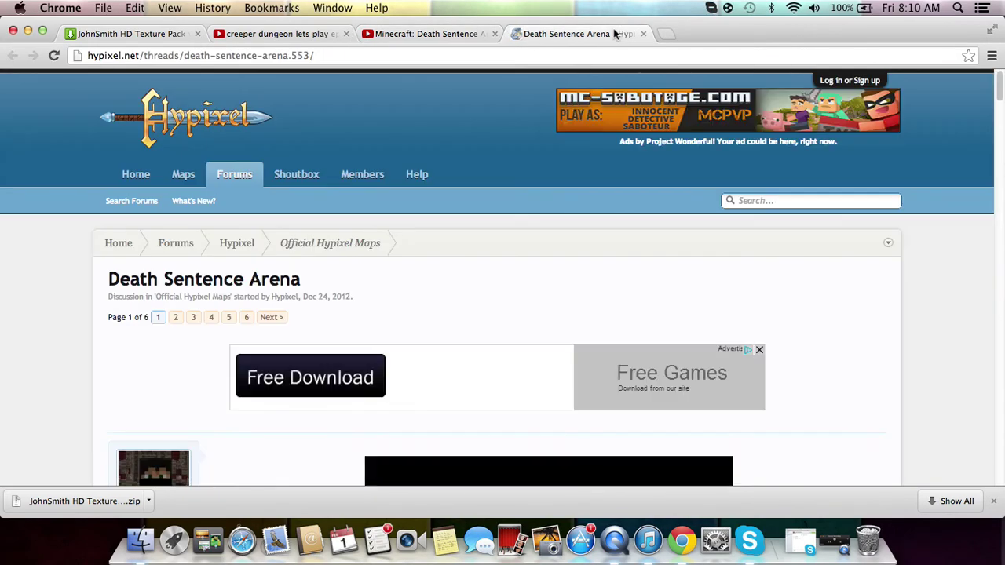
{"action": "scroll", "coordinate": [482, 192], "scroll_direction": "down", "scroll_amount": 8}
{"action": "left_click", "coordinate": [503, 388]}
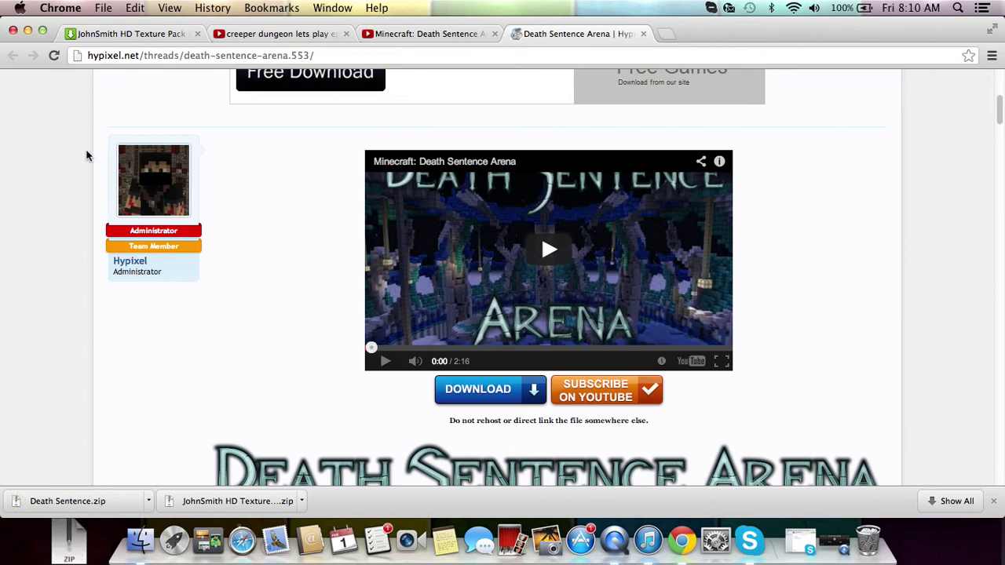
Step: Minimize the browser, extract Death Sentence.zip on the desktop, and move the extracted folder to a clear area
{"action": "left_click", "coordinate": [27, 30]}
{"action": "left_click_drag", "start_coordinate": [69, 540], "coordinate": [271, 164]}
{"action": "double_click", "coordinate": [271, 163]}
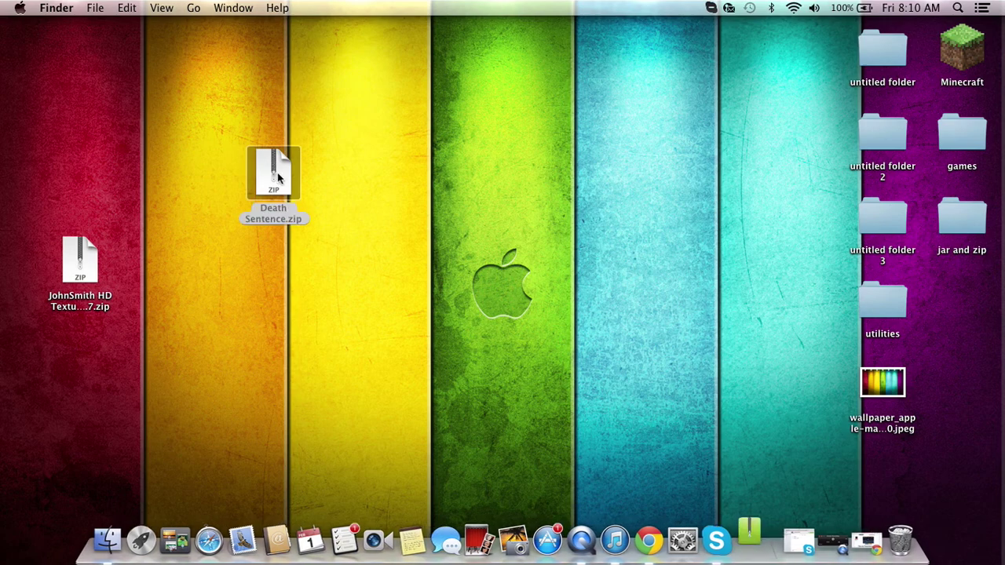
{"action": "left_click_drag", "start_coordinate": [277, 189], "coordinate": [531, 71]}
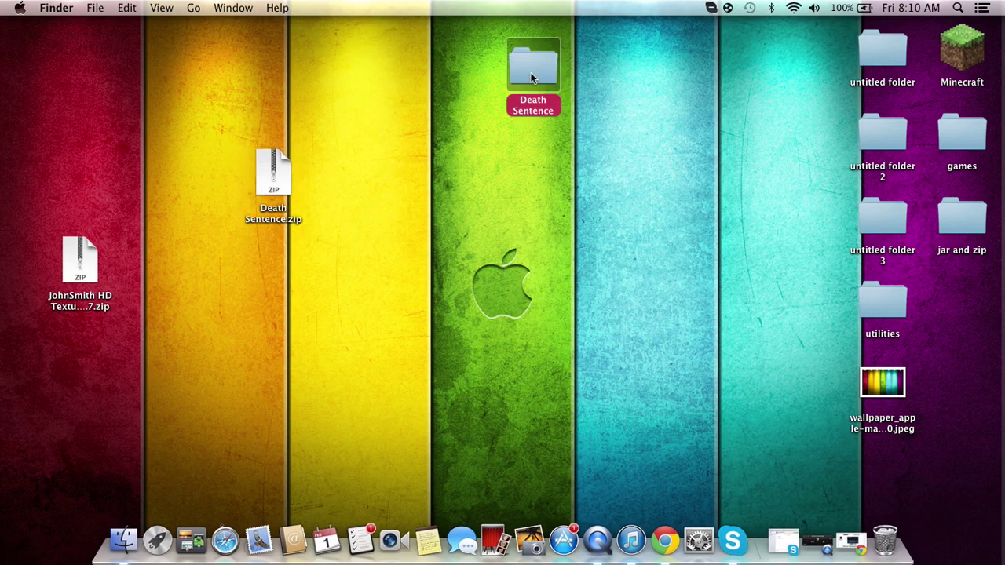
Step: Inspect the files inside the extracted Death Sentence folder, then close its window and deselect the folder
{"action": "double_click", "coordinate": [524, 68]}
{"action": "left_click_drag", "start_coordinate": [653, 400], "coordinate": [206, 117]}
{"action": "left_click", "coordinate": [371, 239]}
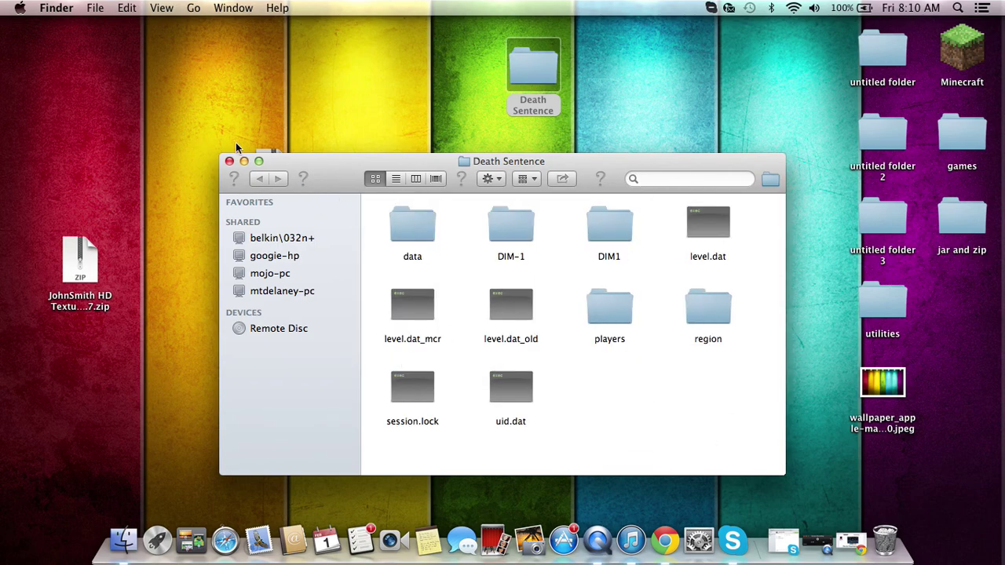
{"action": "left_click", "coordinate": [229, 161]}
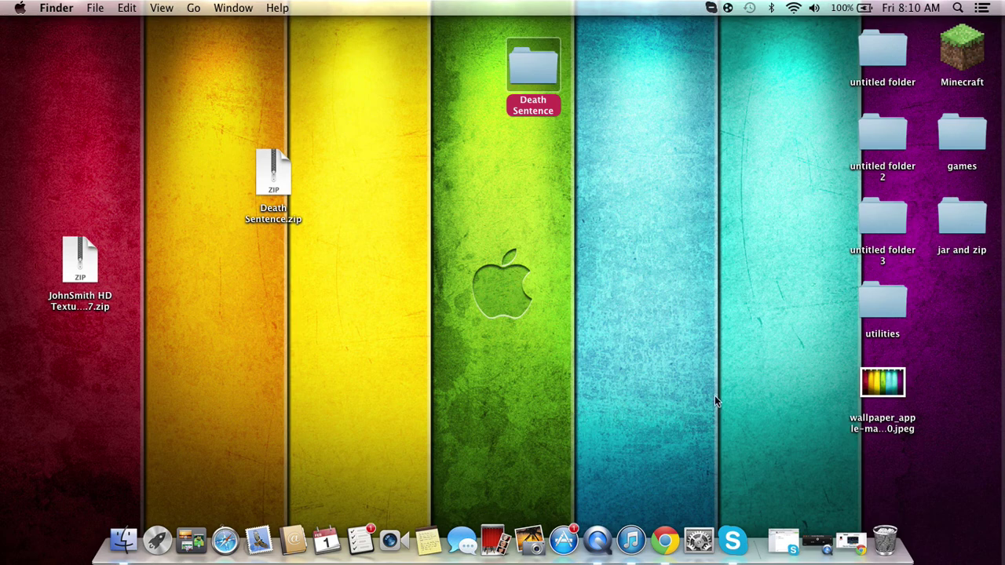
{"action": "left_click_drag", "start_coordinate": [454, 211], "coordinate": [605, 347]}
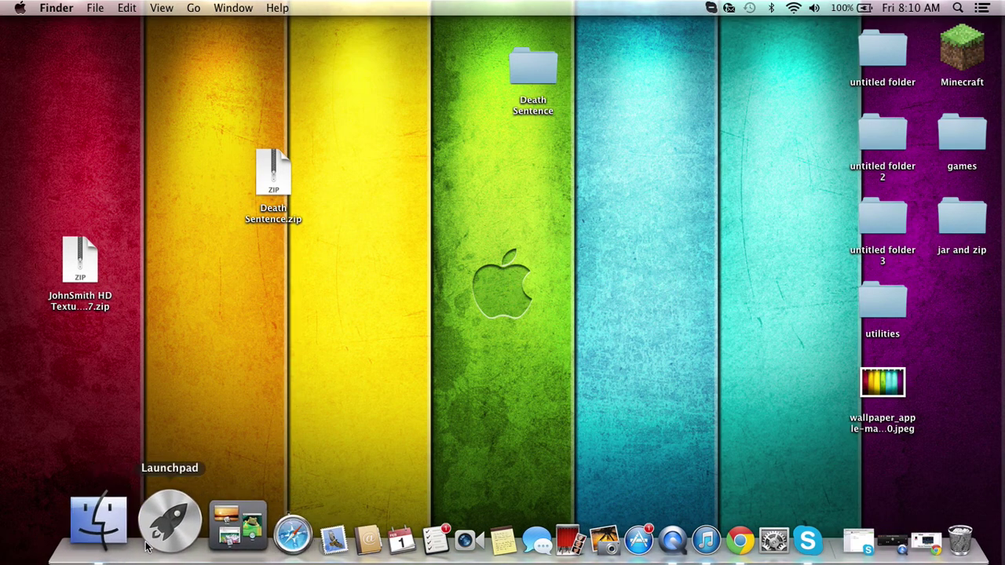
{"action": "left_click", "coordinate": [111, 550]}
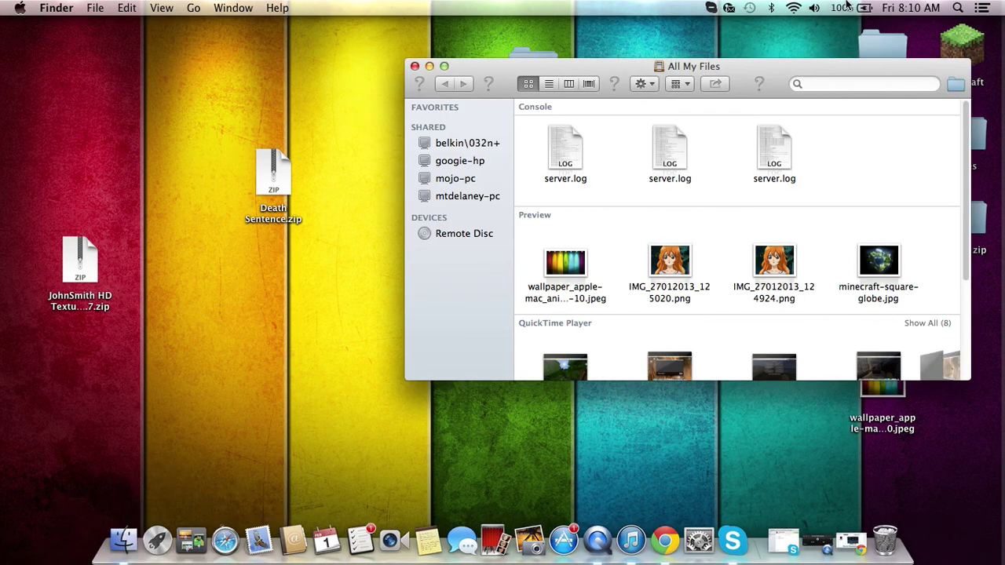
{"action": "left_click", "coordinate": [956, 83]}
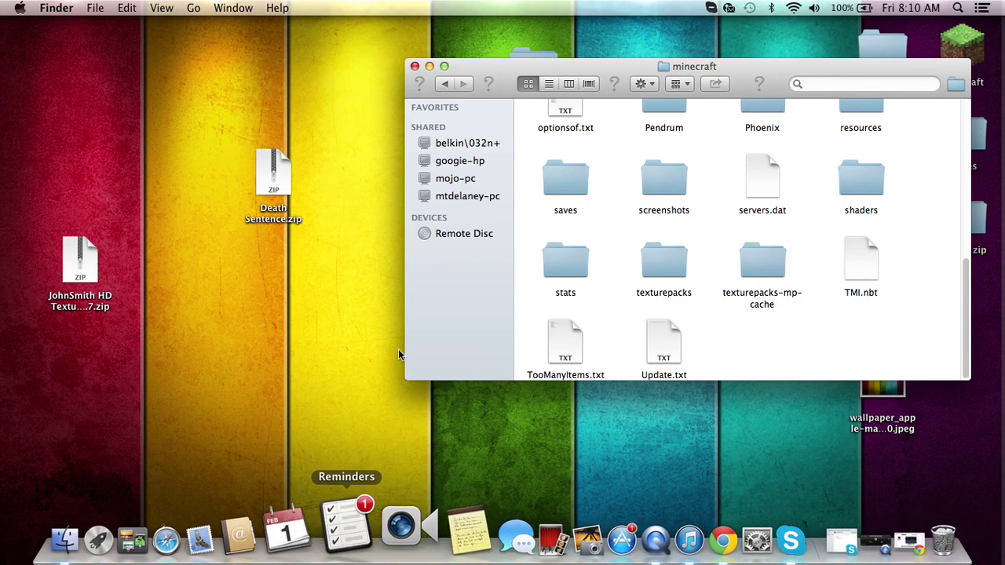
{"action": "left_click", "coordinate": [416, 66]}
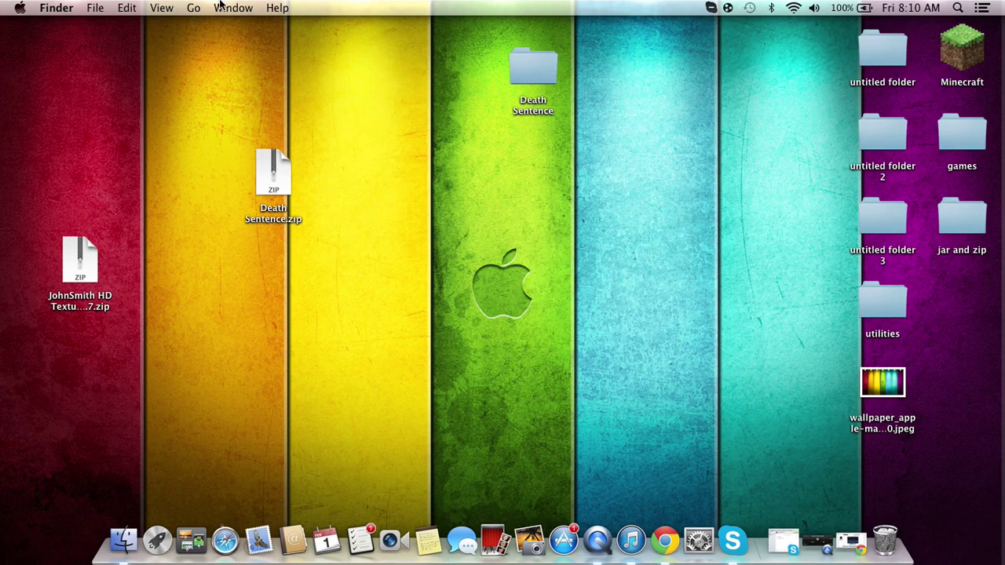
Step: Go to the user account's Library folder in Finder, look through its contents, and close the window
{"action": "left_click", "coordinate": [201, 7]}
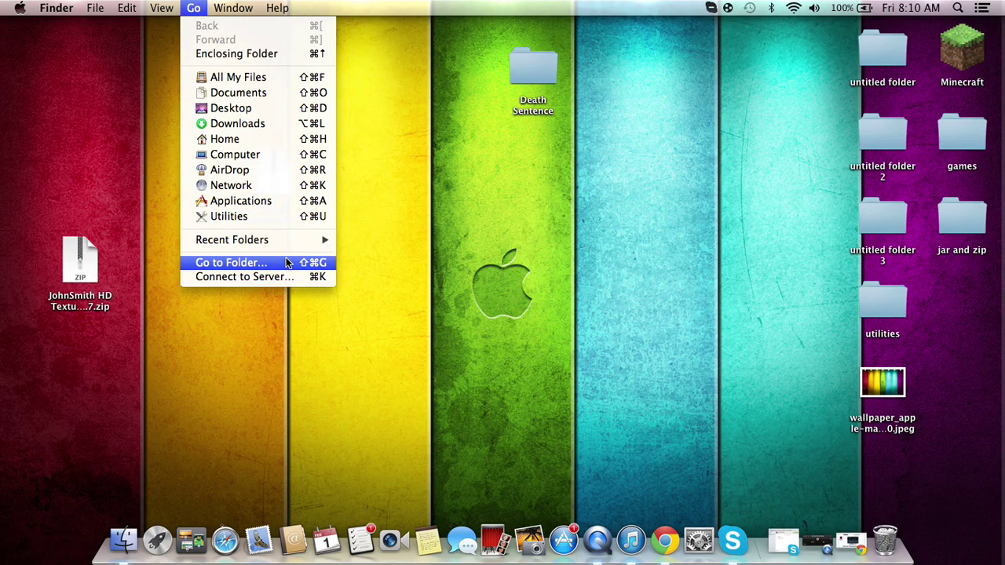
{"action": "left_click", "coordinate": [287, 262]}
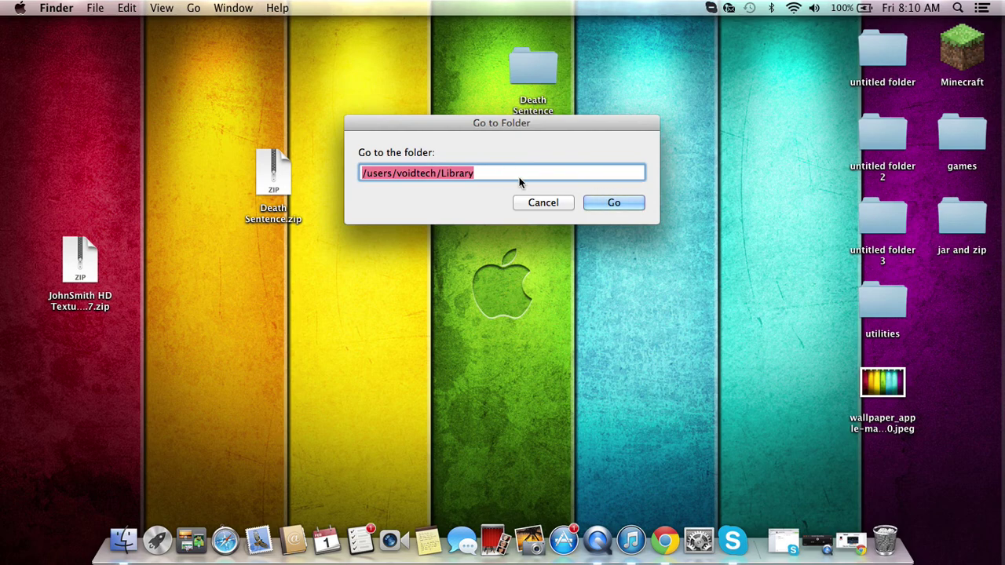
{"action": "left_click", "coordinate": [626, 202]}
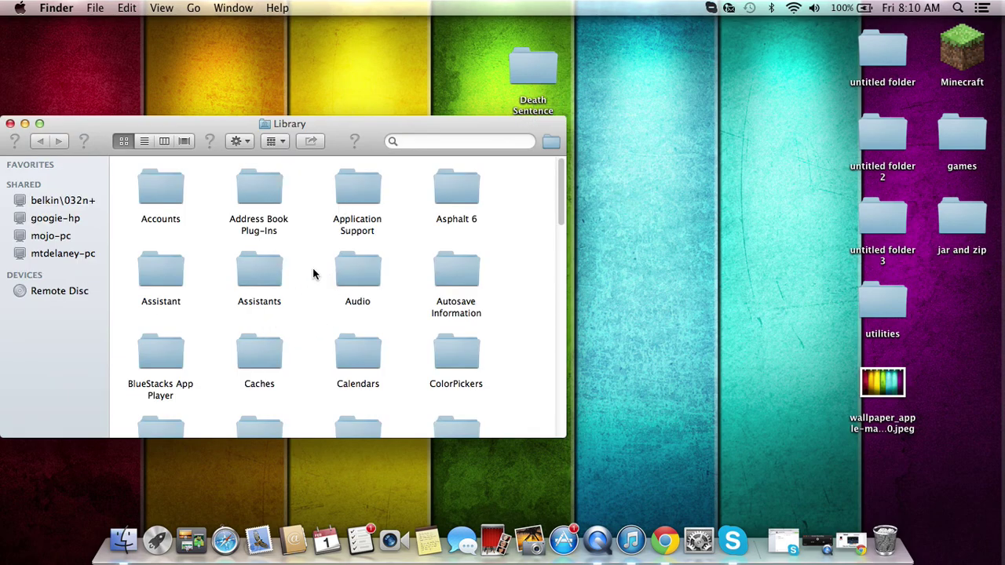
{"action": "scroll", "coordinate": [312, 271], "scroll_direction": "down", "scroll_amount": 5}
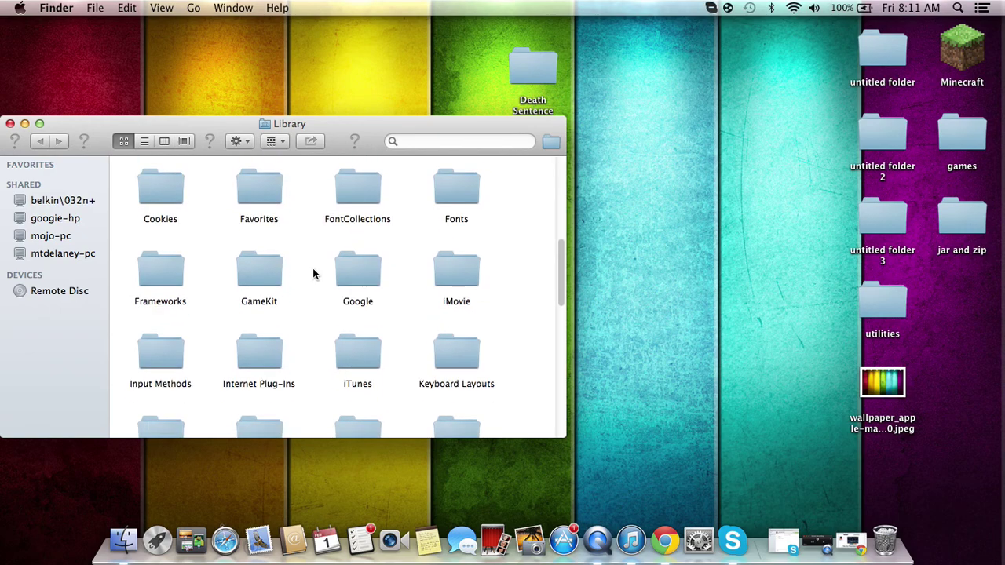
{"action": "scroll", "coordinate": [313, 274], "scroll_direction": "down", "scroll_amount": 10}
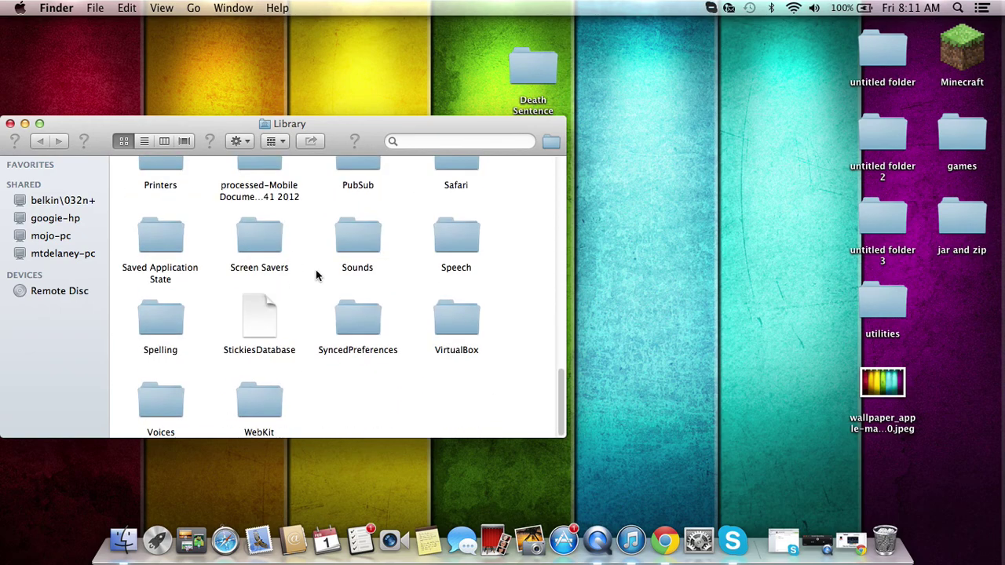
{"action": "left_click", "coordinate": [9, 124]}
Step: Use Go to Folder to open the user account's Library folder and bring Application Support into view
{"action": "left_click", "coordinate": [191, 11]}
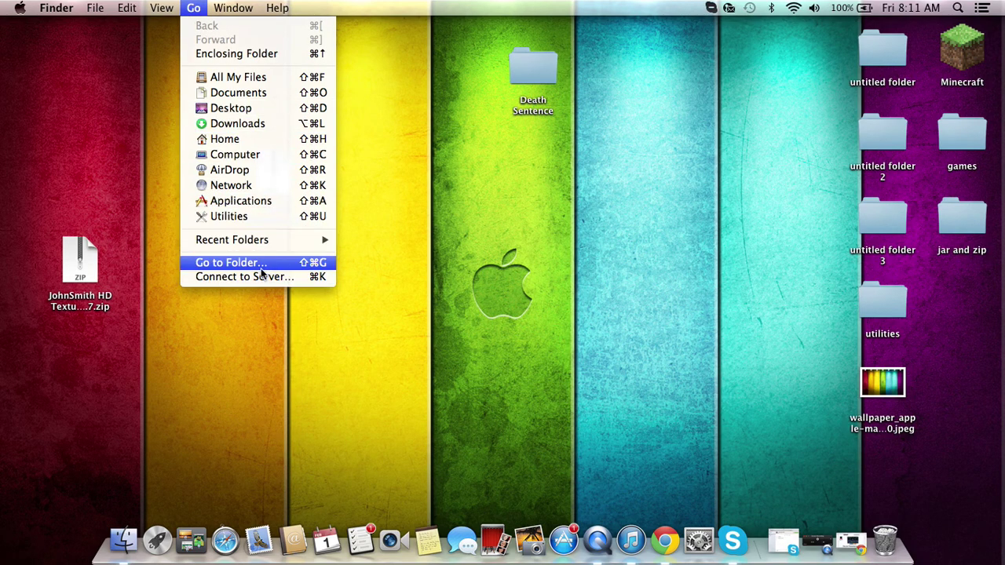
{"action": "left_click", "coordinate": [294, 264]}
{"action": "left_click", "coordinate": [631, 204]}
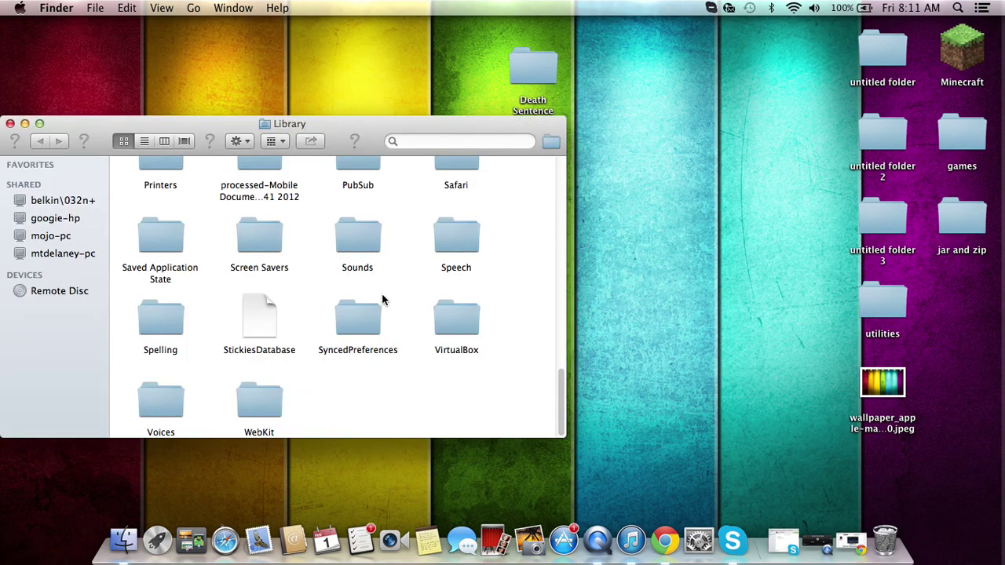
{"action": "scroll", "coordinate": [382, 297], "scroll_direction": "up", "scroll_amount": 15}
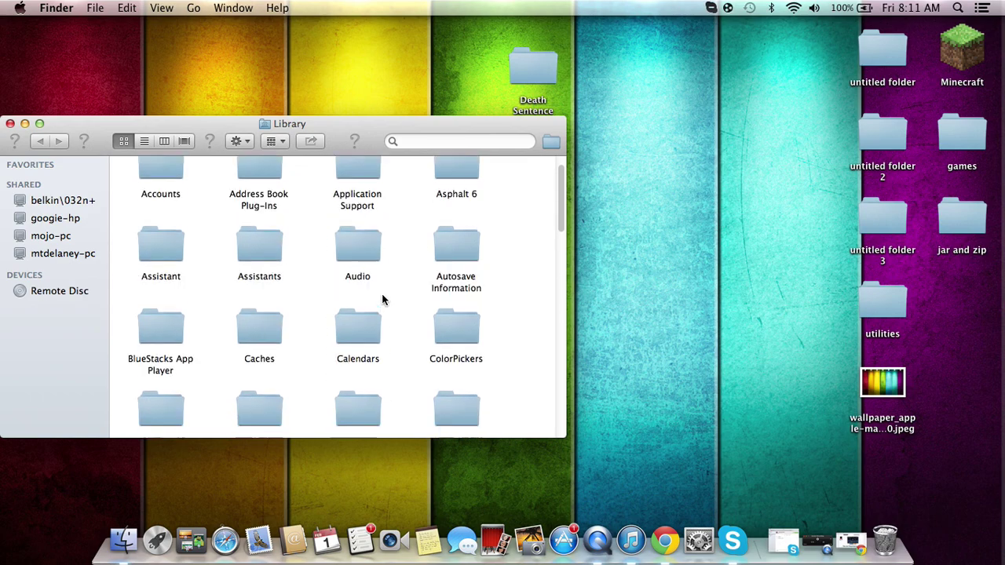
Step: Open the saves folder inside Application Support's minecraft folder, moving the window to uncover the desktop items
{"action": "scroll", "coordinate": [381, 293], "scroll_direction": "up", "scroll_amount": 2}
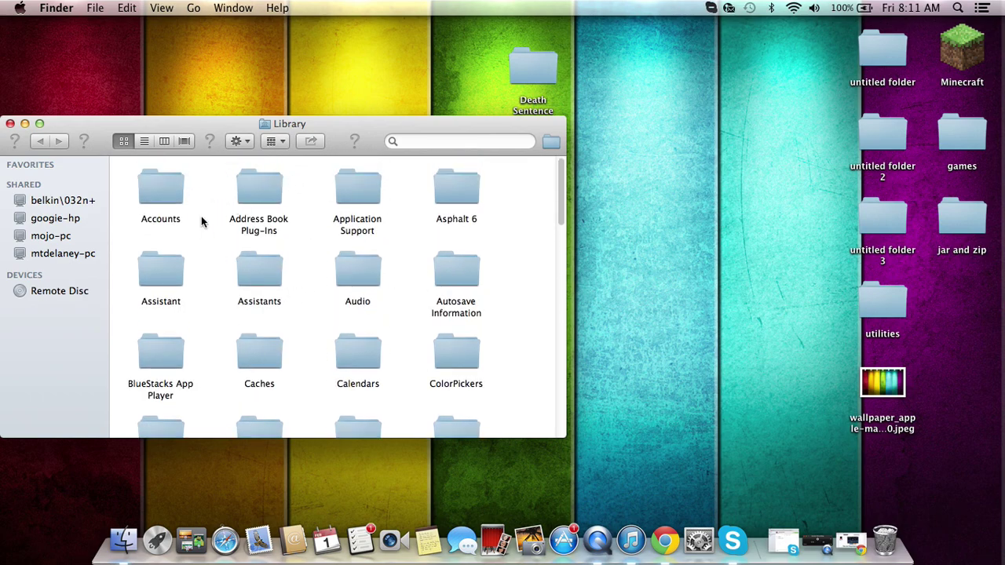
{"action": "double_click", "coordinate": [372, 217]}
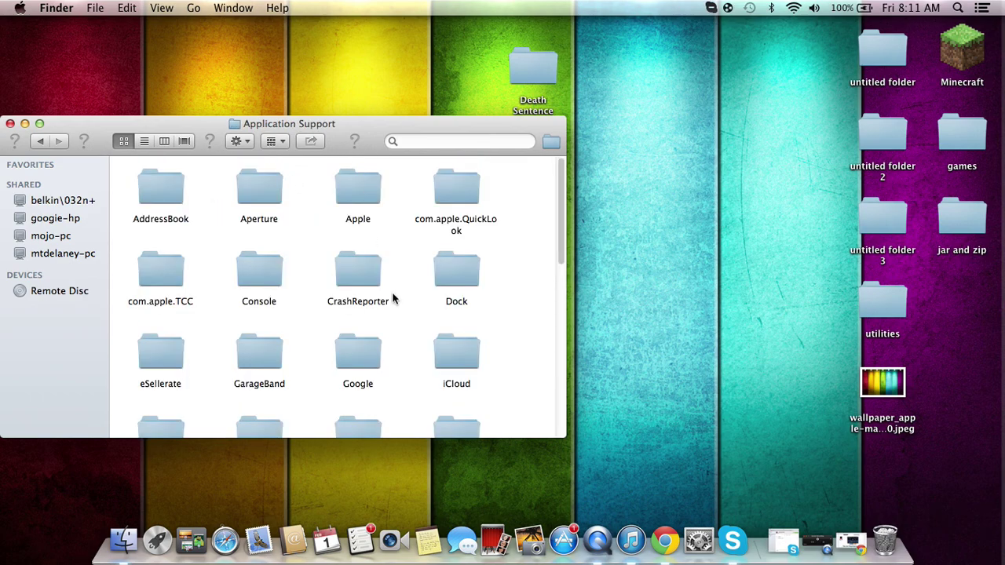
{"action": "scroll", "coordinate": [487, 227], "scroll_direction": "down", "scroll_amount": 10}
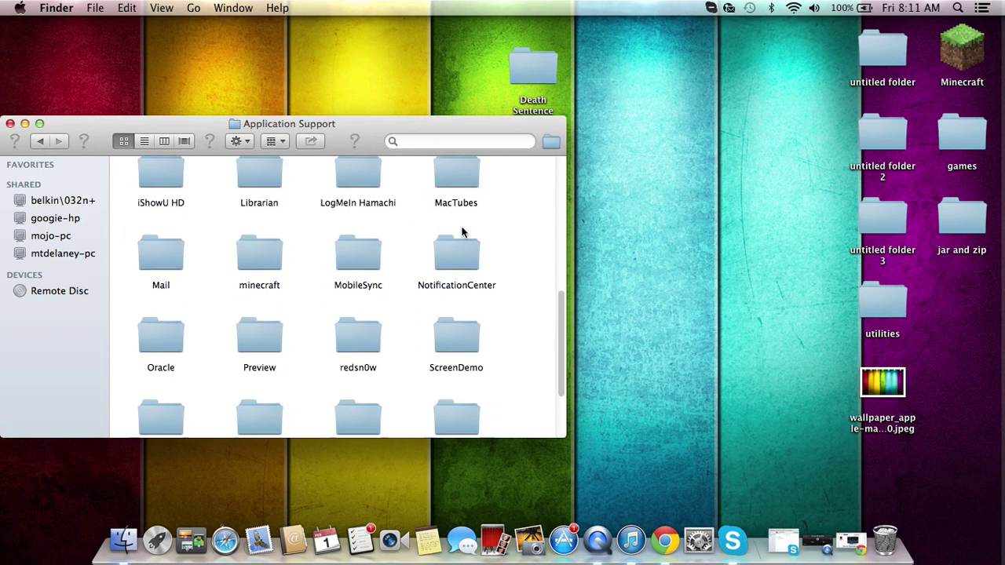
{"action": "double_click", "coordinate": [252, 167]}
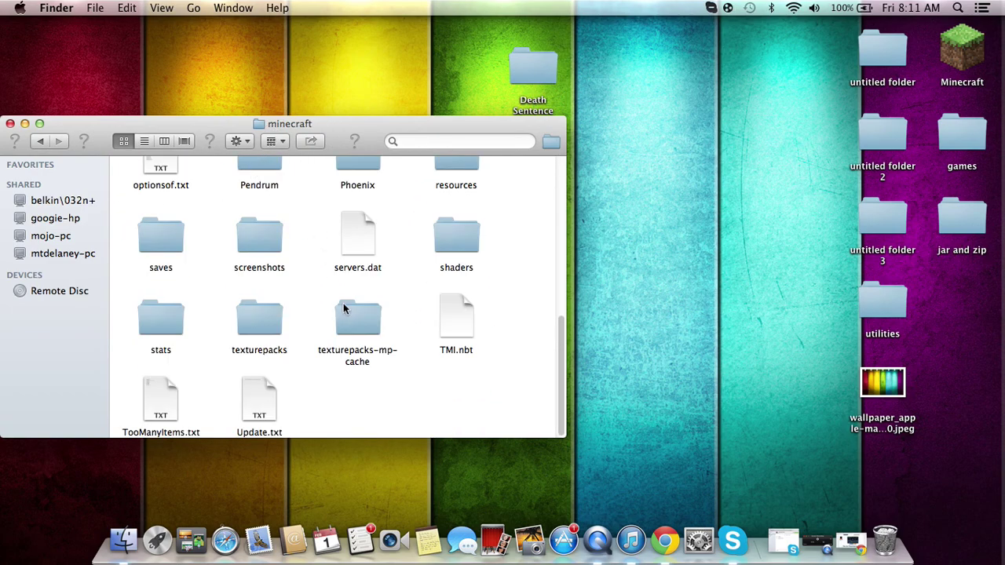
{"action": "scroll", "coordinate": [346, 309], "scroll_direction": "up", "scroll_amount": 5}
{"action": "scroll", "coordinate": [346, 310], "scroll_direction": "down", "scroll_amount": 5}
{"action": "left_click_drag", "start_coordinate": [408, 126], "coordinate": [685, 87]}
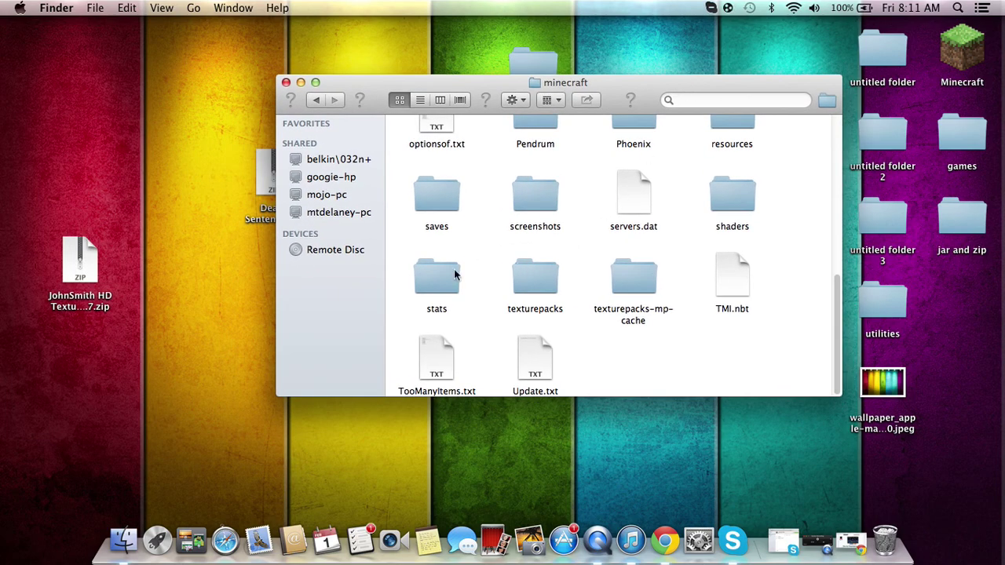
{"action": "double_click", "coordinate": [438, 196]}
Step: Move the Death Sentence folder from the desktop into the Minecraft saves folder, and close the window
{"action": "left_click_drag", "start_coordinate": [506, 89], "coordinate": [611, 65]}
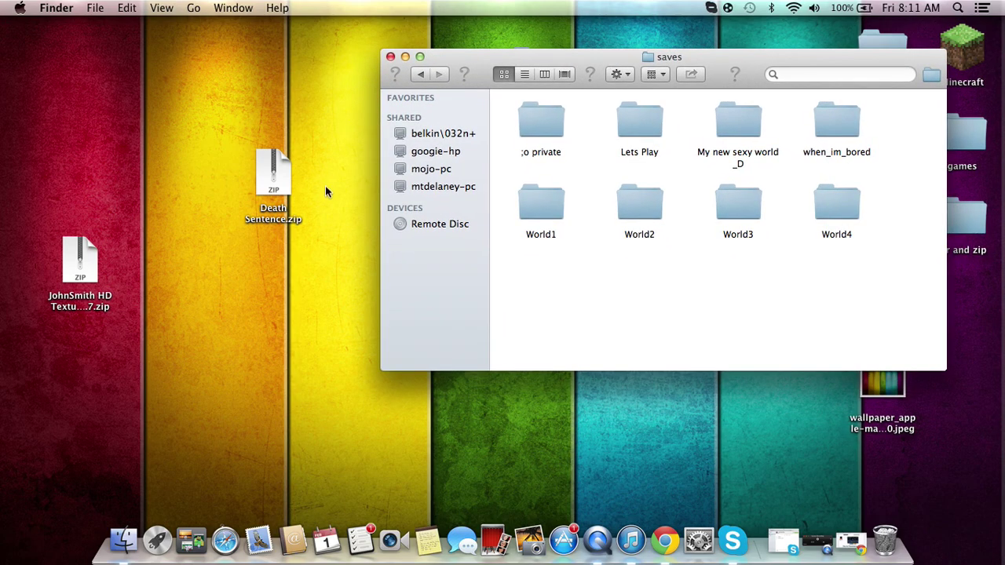
{"action": "left_click_drag", "start_coordinate": [614, 56], "coordinate": [609, 176]}
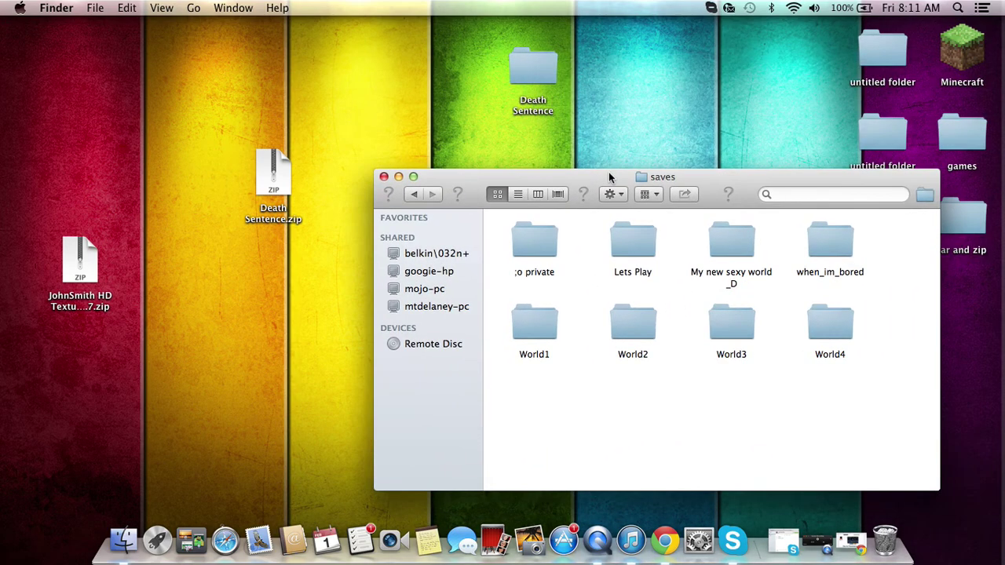
{"action": "left_click_drag", "start_coordinate": [552, 76], "coordinate": [556, 405]}
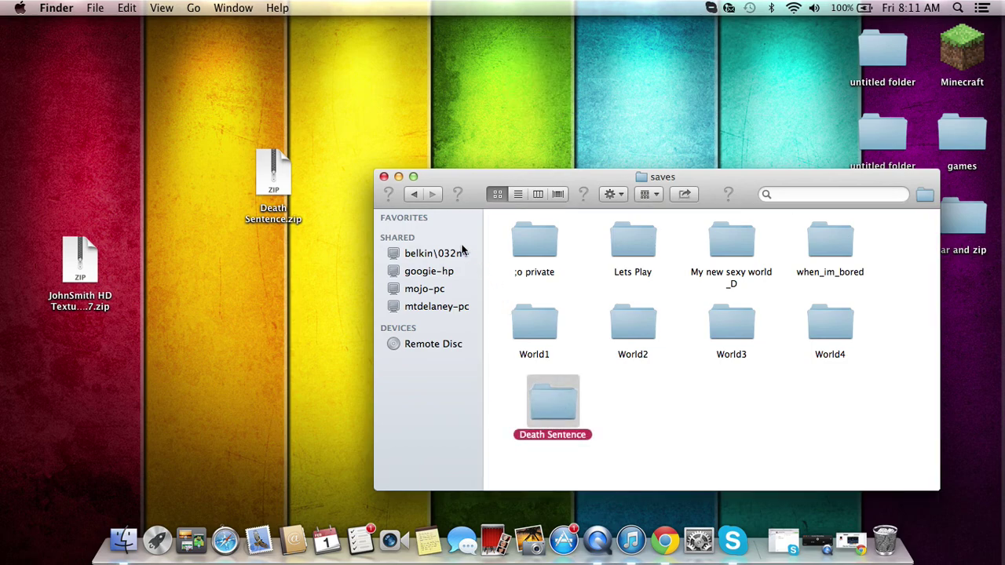
{"action": "left_click", "coordinate": [384, 177]}
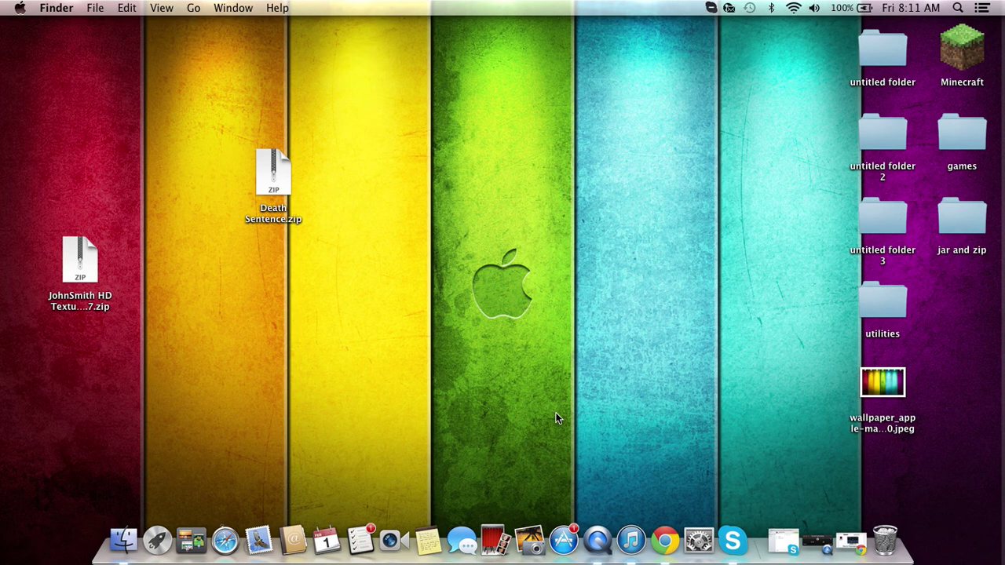
Step: Open the world folder inside the desktop's untitled folder 2, which holds the Minecraft server files
{"action": "left_click", "coordinate": [817, 540]}
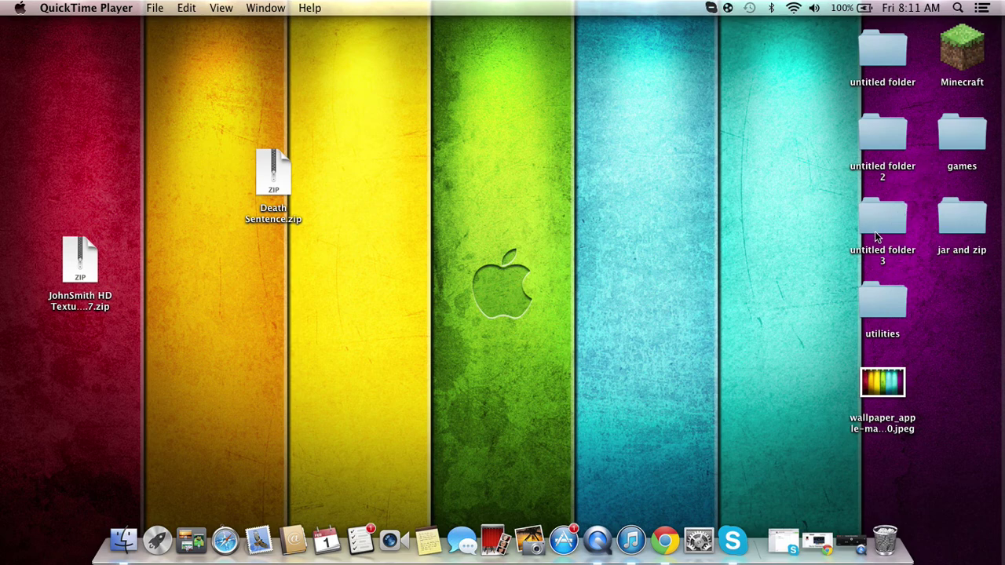
{"action": "double_click", "coordinate": [876, 136]}
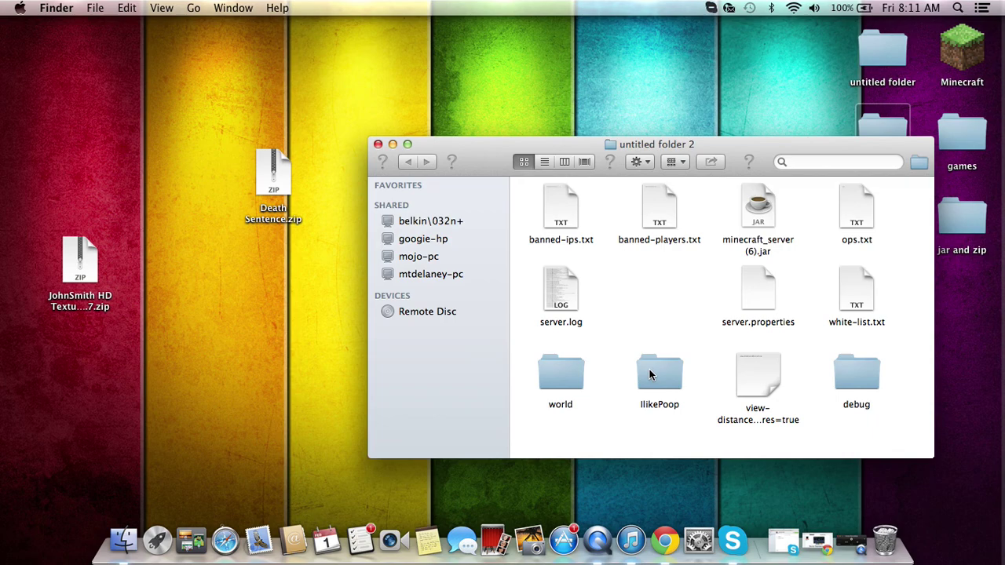
{"action": "double_click", "coordinate": [548, 373]}
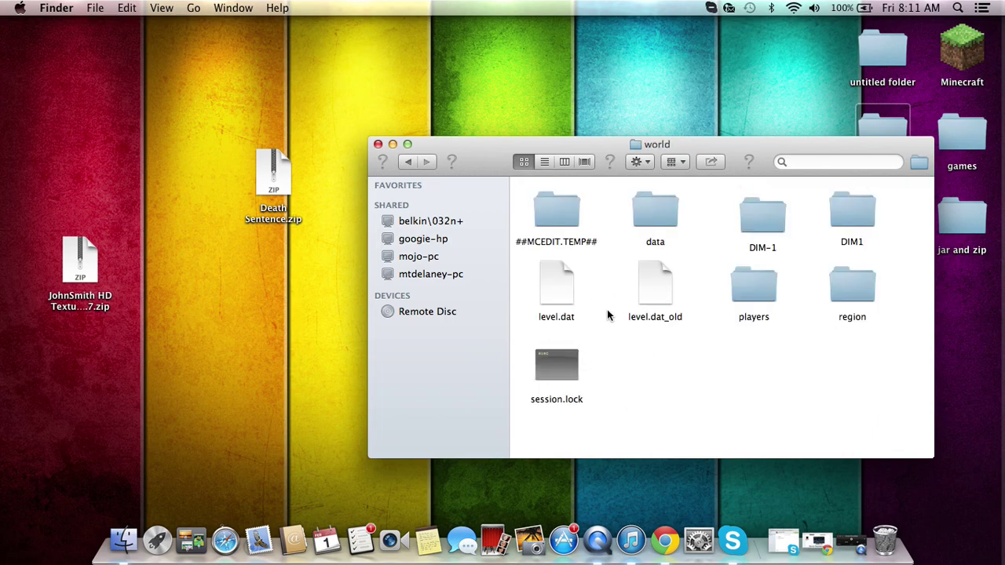
Step: Permanently delete everything in the server's world folder by trashing it and emptying the Trash, and close the folder window
{"action": "left_click_drag", "start_coordinate": [513, 181], "coordinate": [888, 416]}
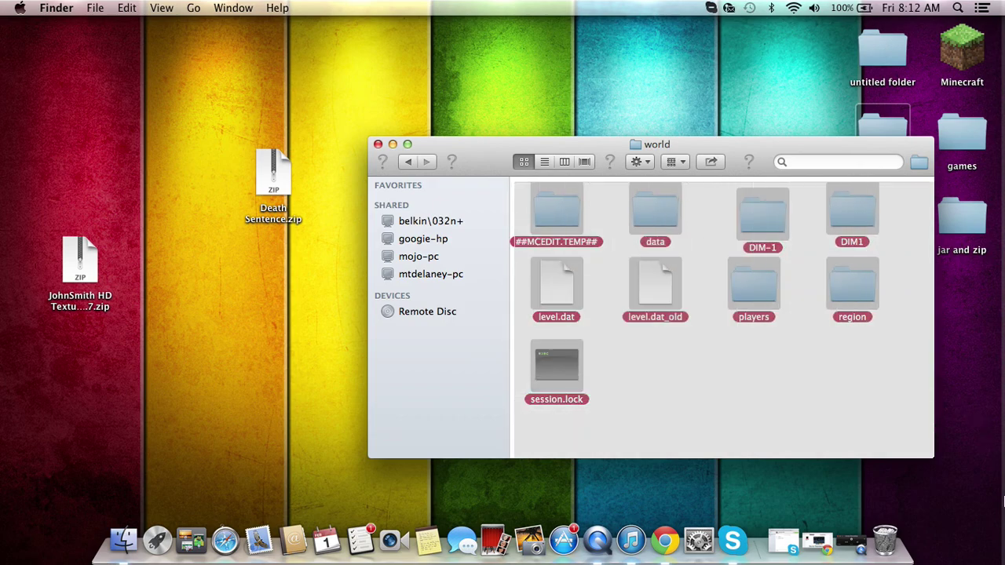
{"action": "left_click_drag", "start_coordinate": [640, 267], "coordinate": [879, 486]}
{"action": "right_click", "coordinate": [884, 510]}
{"action": "left_click", "coordinate": [901, 466]}
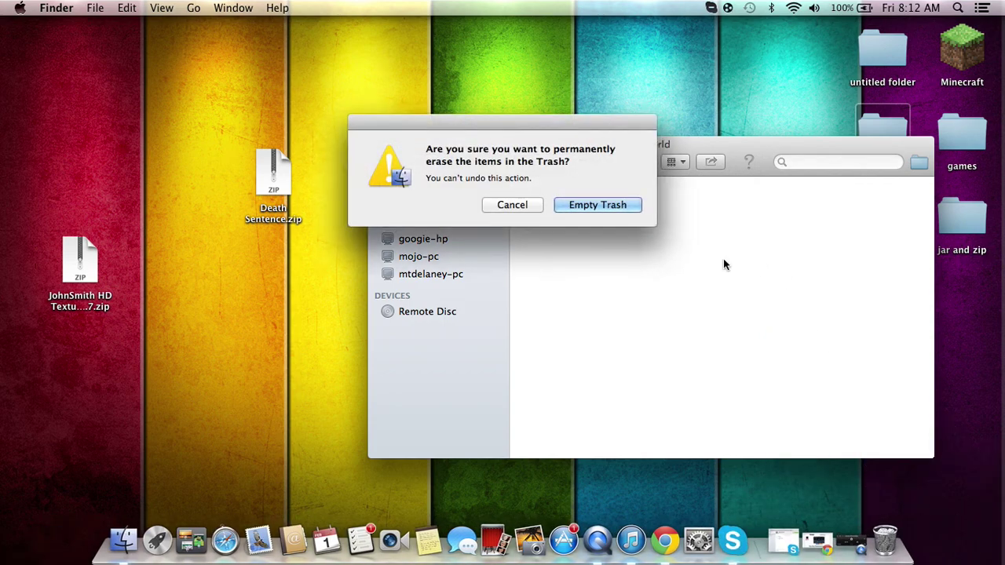
{"action": "left_click", "coordinate": [618, 204]}
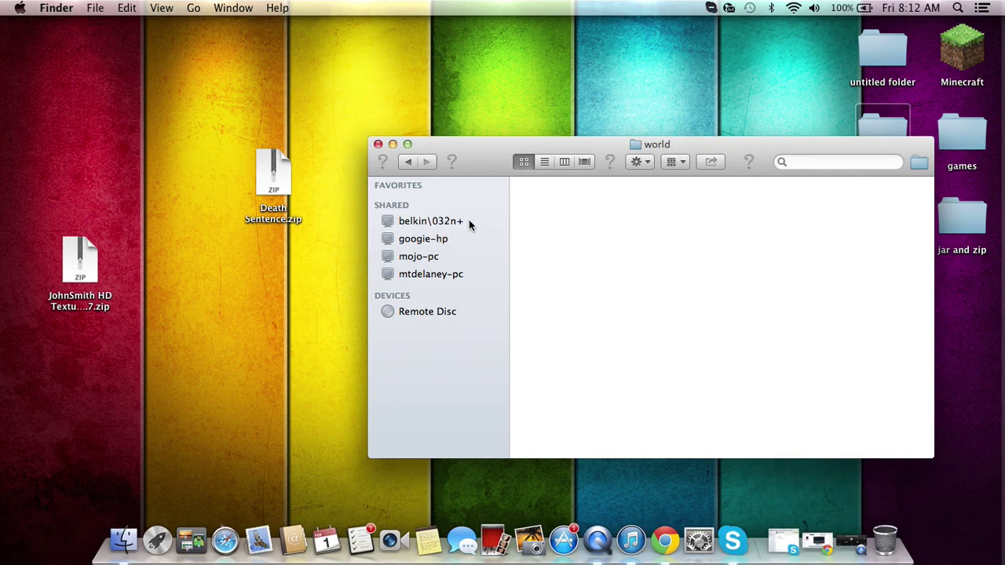
{"action": "left_click_drag", "start_coordinate": [500, 146], "coordinate": [583, 73]}
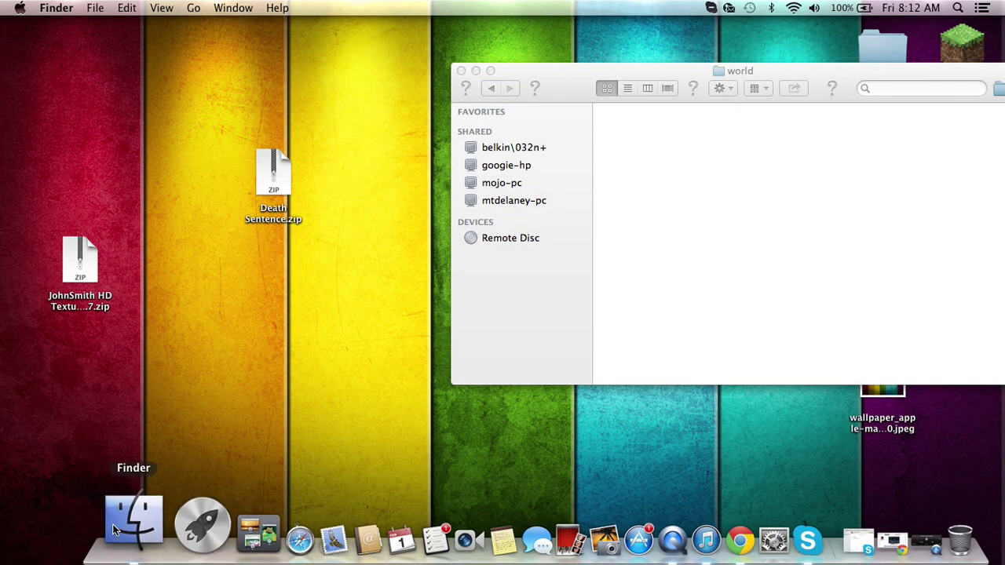
{"action": "left_click", "coordinate": [461, 70]}
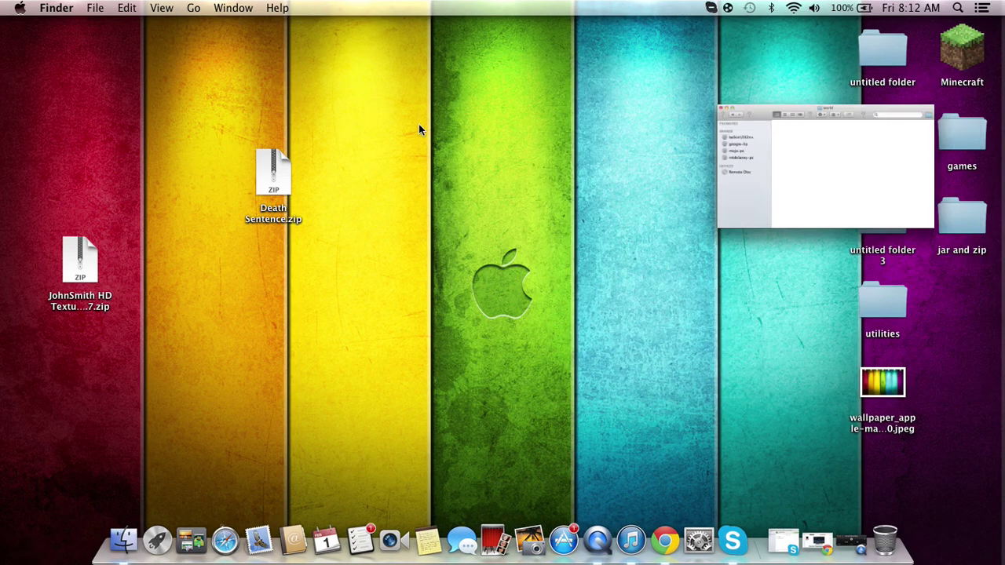
Step: Open the Death Sentence folder in Minecraft's saves folder in a new Finder window placed clear of the desktop folders
{"action": "left_click", "coordinate": [126, 538]}
{"action": "left_click_drag", "start_coordinate": [805, 54], "coordinate": [459, 67]}
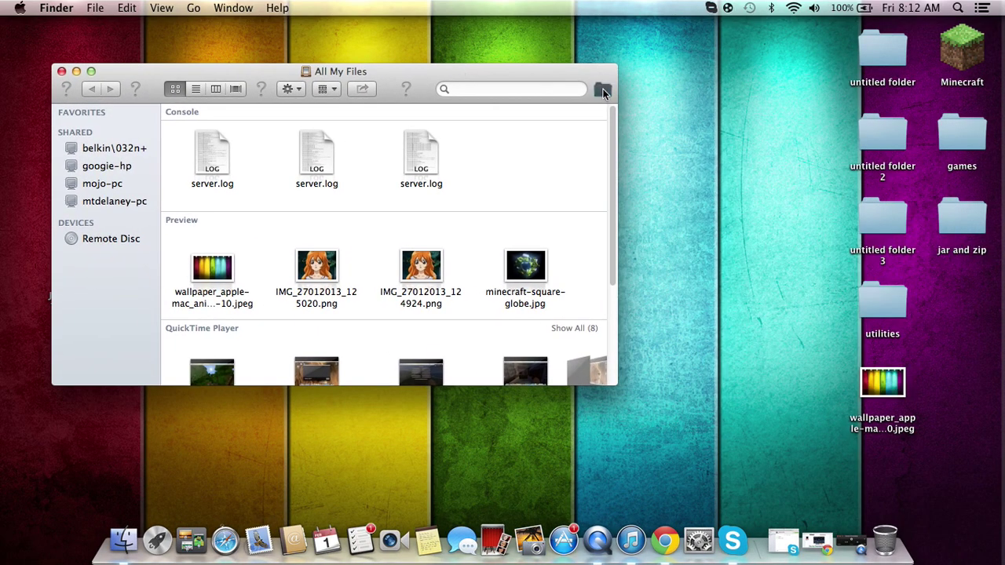
{"action": "left_click", "coordinate": [602, 90]}
{"action": "double_click", "coordinate": [225, 205]}
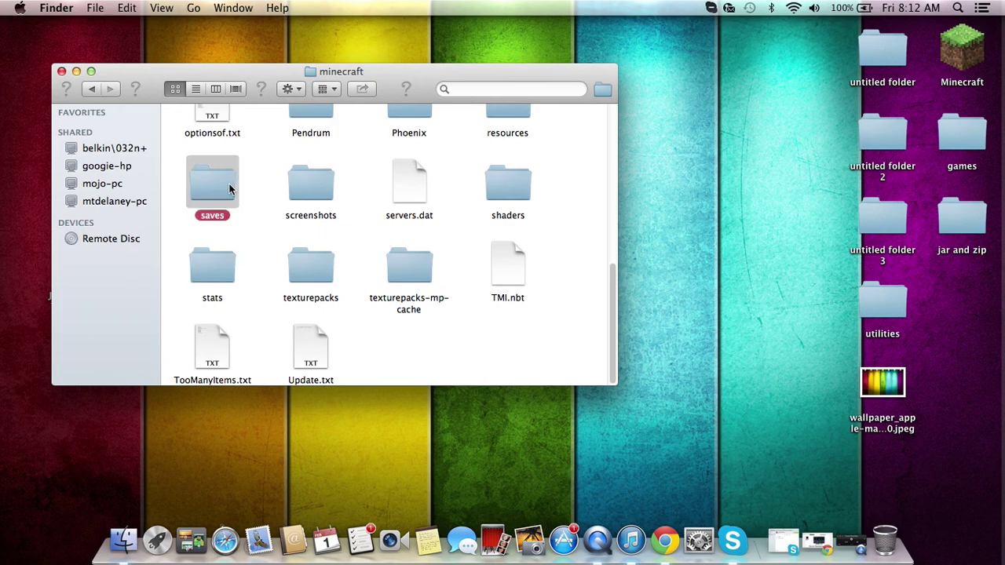
{"action": "double_click", "coordinate": [218, 311]}
Step: Move all the files from the Death Sentence folder into the world folder of untitled folder 2
{"action": "left_click_drag", "start_coordinate": [387, 332], "coordinate": [362, 303]}
{"action": "left_click_drag", "start_coordinate": [179, 161], "coordinate": [650, 372]}
{"action": "left_click", "coordinate": [649, 372]}
{"action": "left_click", "coordinate": [460, 275]}
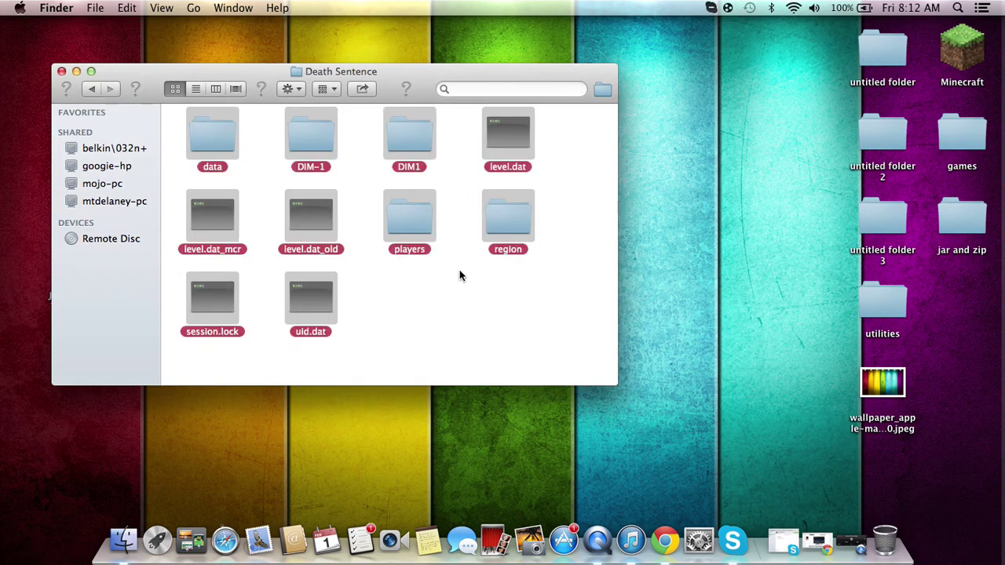
{"action": "double_click", "coordinate": [893, 144]}
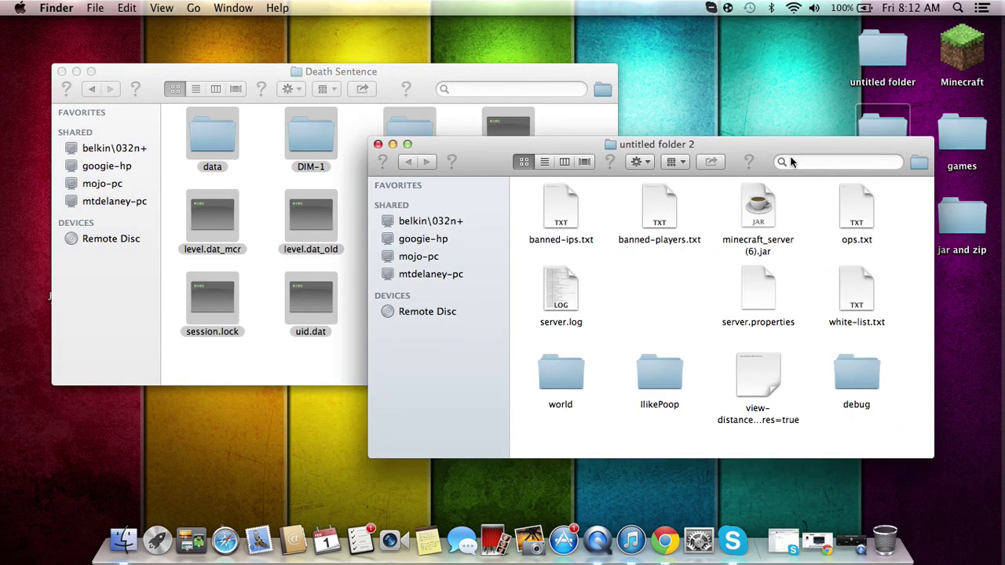
{"action": "left_click_drag", "start_coordinate": [790, 161], "coordinate": [927, 100]}
{"action": "double_click", "coordinate": [700, 306]}
{"action": "mouse_move", "coordinate": [336, 211]}
{"action": "left_mouse_down"}
{"action": "mouse_move", "coordinate": [658, 224]}
{"action": "mouse_move", "coordinate": [507, 226]}
{"action": "mouse_move", "coordinate": [318, 211]}
{"action": "mouse_move", "coordinate": [324, 222]}
{"action": "left_mouse_up"}
{"action": "left_click_drag", "start_coordinate": [325, 217], "coordinate": [783, 230]}
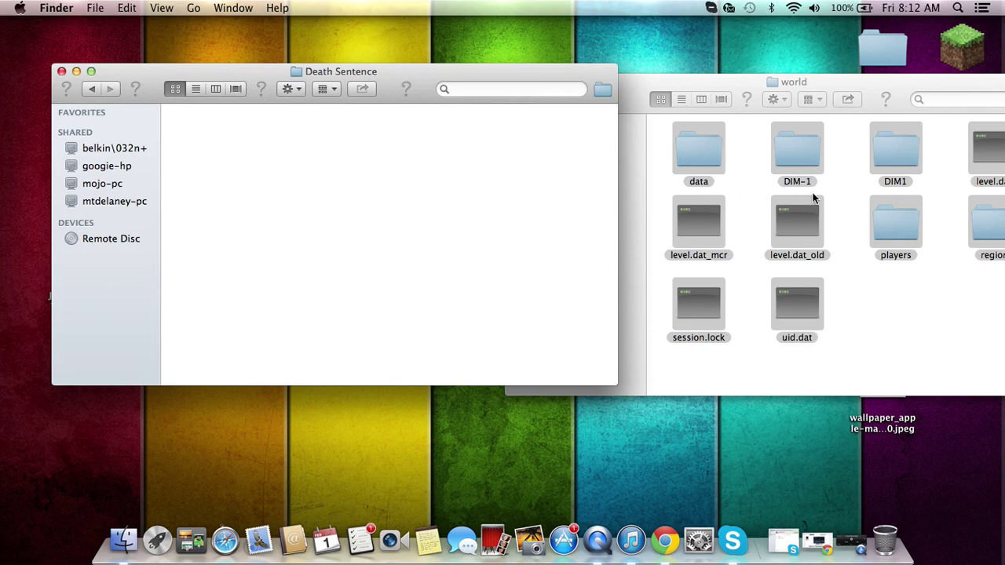
Step: Copy the 10 items in the world folder and paste them back into the Death Sentence folder
{"action": "right_click", "coordinate": [798, 212]}
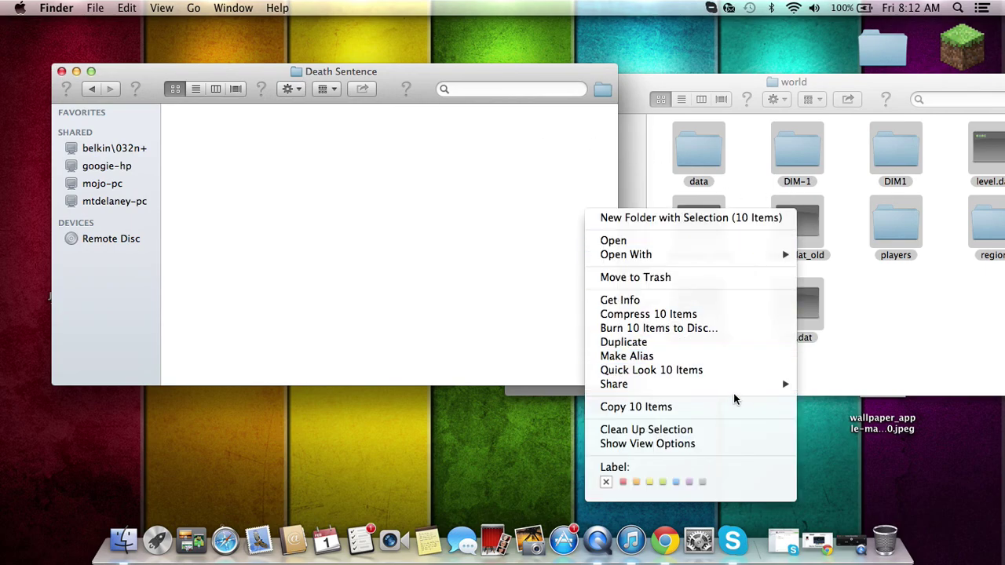
{"action": "left_click", "coordinate": [714, 407]}
{"action": "right_click", "coordinate": [410, 271]}
{"action": "mouse_move", "coordinate": [487, 345]}
{"action": "left_click", "coordinate": [464, 322]}
{"action": "left_click_drag", "start_coordinate": [976, 317], "coordinate": [953, 308]}
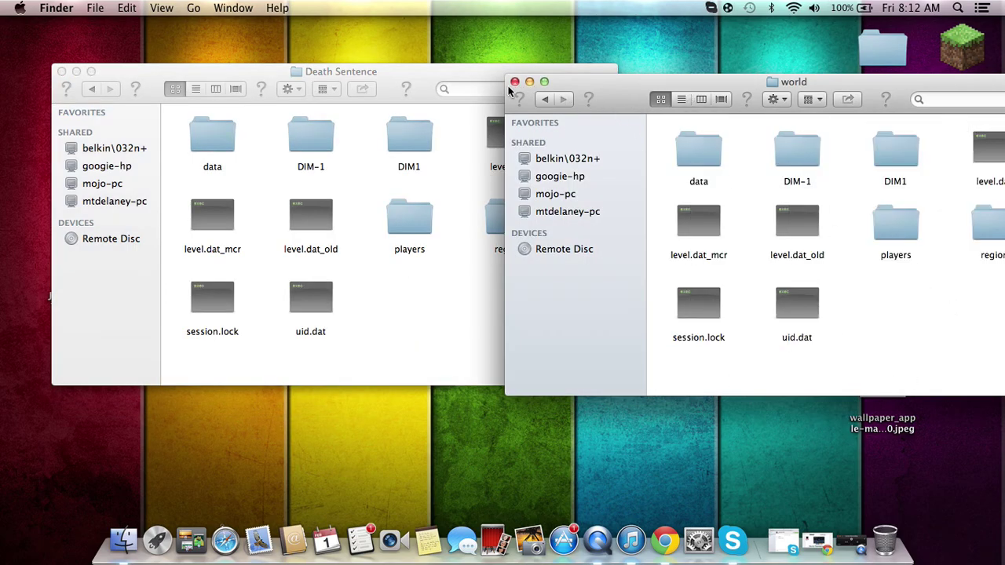
Step: Go back from world to untitled folder 2, close the Death Sentence window, and bring the remaining window fully into view
{"action": "left_click", "coordinate": [543, 100]}
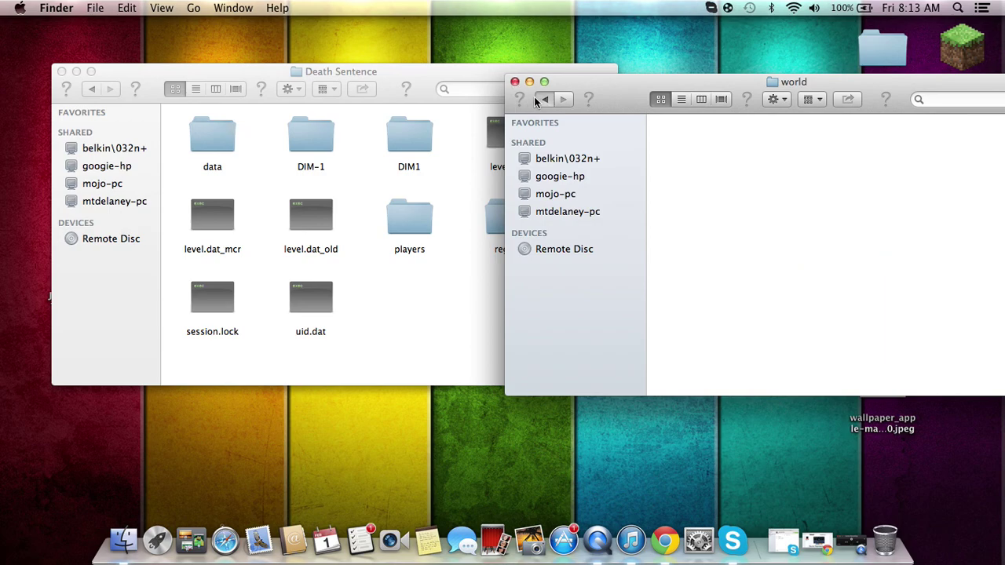
{"action": "left_click", "coordinate": [62, 73]}
{"action": "left_click_drag", "start_coordinate": [876, 100], "coordinate": [764, 108]}
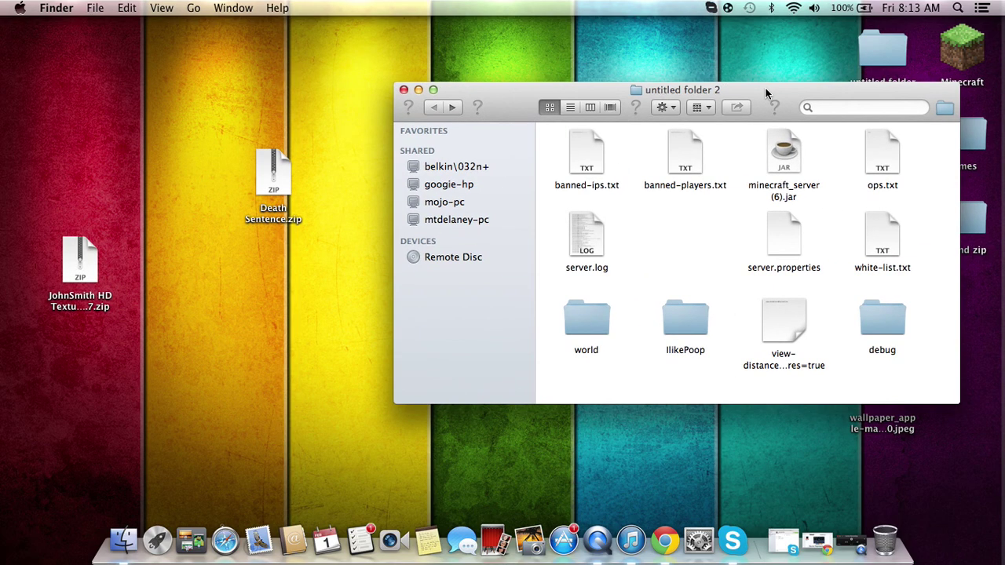
Step: Run minecraft_server (6).jar and close the server window
{"action": "left_click", "coordinate": [778, 157]}
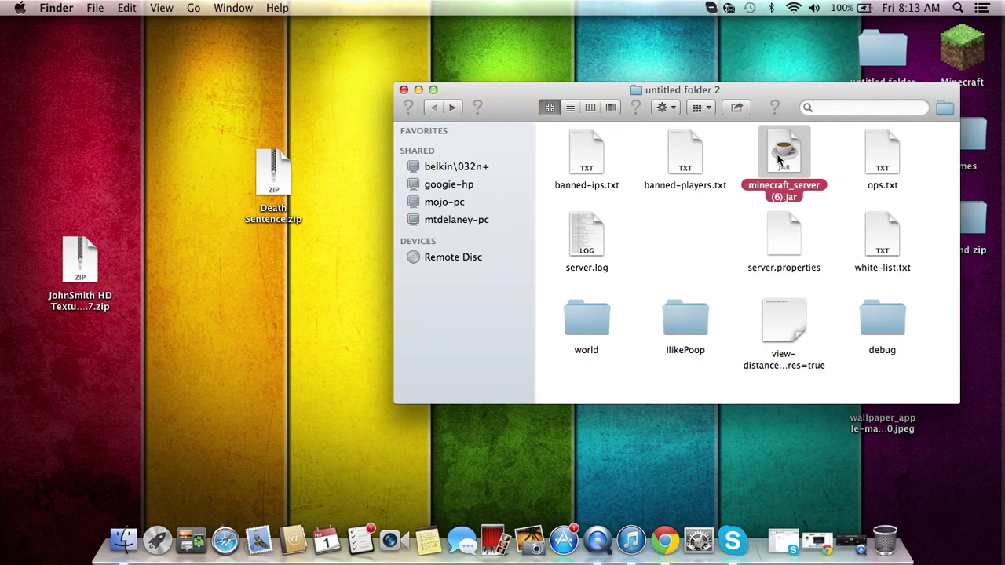
{"action": "double_click", "coordinate": [778, 157]}
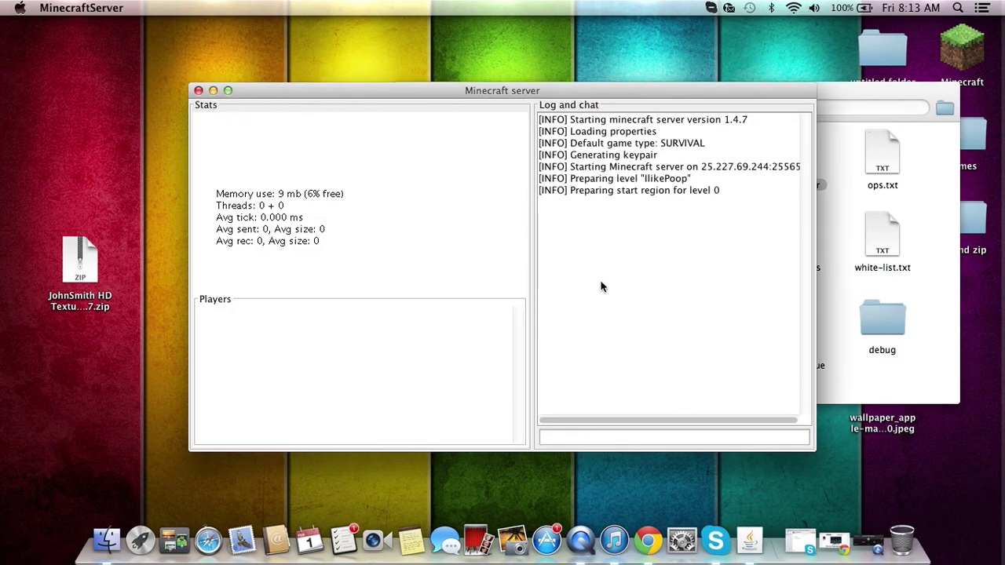
{"action": "left_click", "coordinate": [199, 91]}
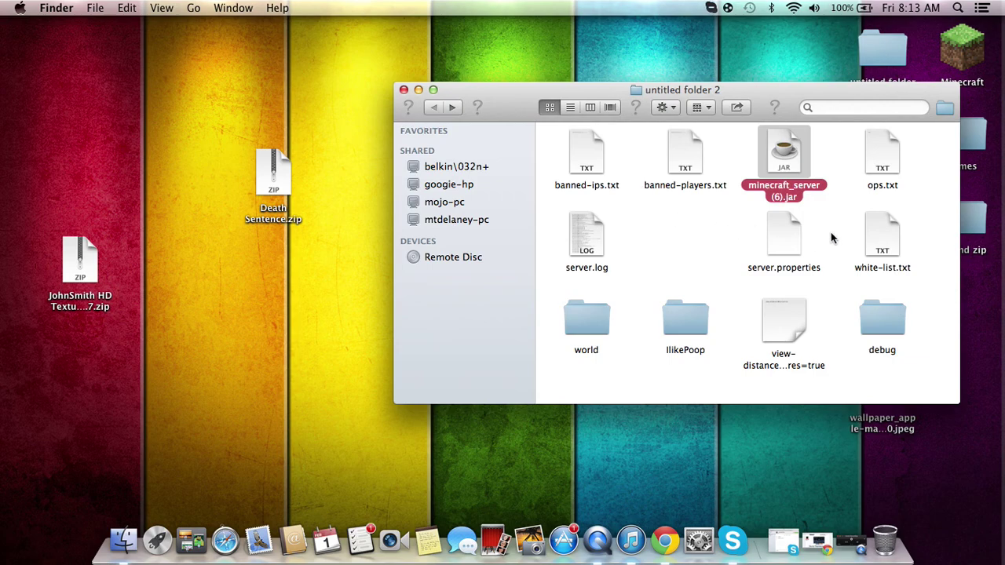
Step: Set level-name to world in server.properties and close the file
{"action": "double_click", "coordinate": [782, 233]}
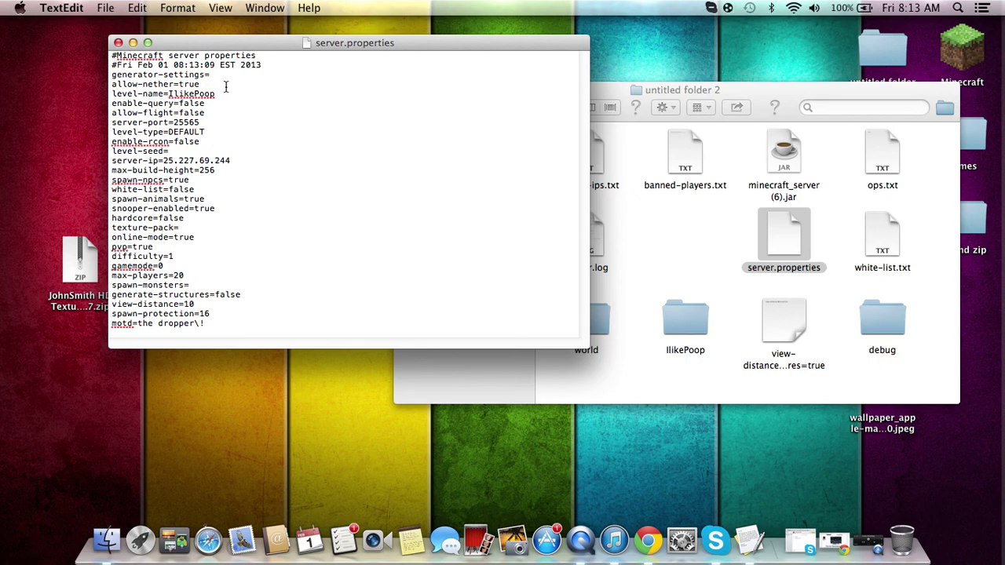
{"action": "left_click_drag", "start_coordinate": [212, 94], "coordinate": [172, 94]}
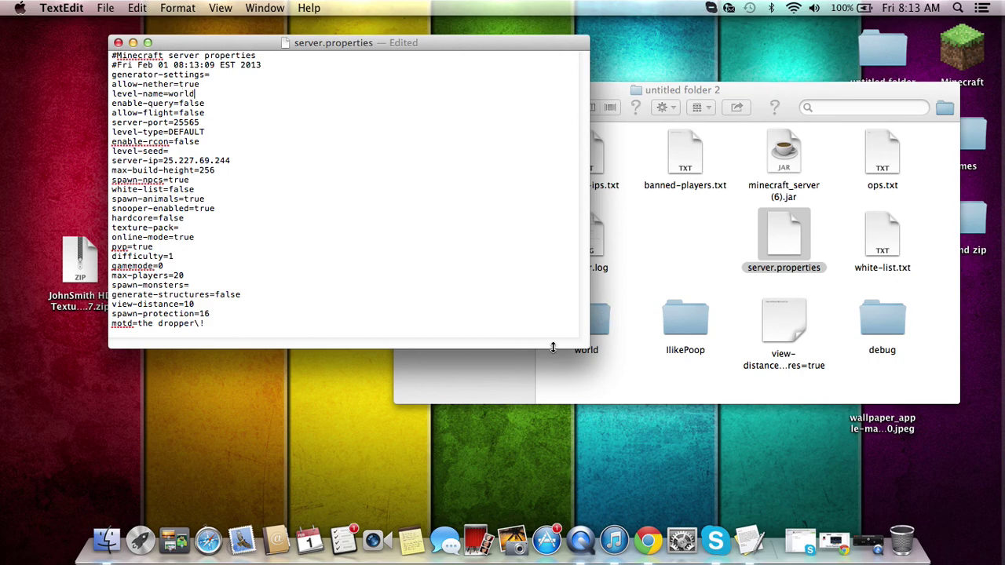
{"action": "left_click", "coordinate": [118, 43]}
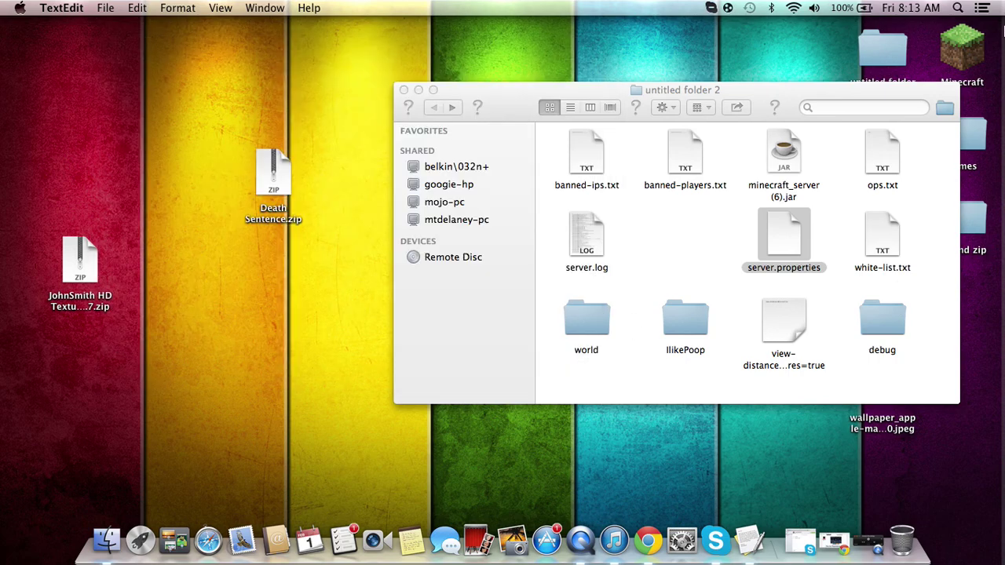
Step: Start the server from minecraft_server (6).jar and launch the Minecraft game from the desktop
{"action": "left_click", "coordinate": [793, 149]}
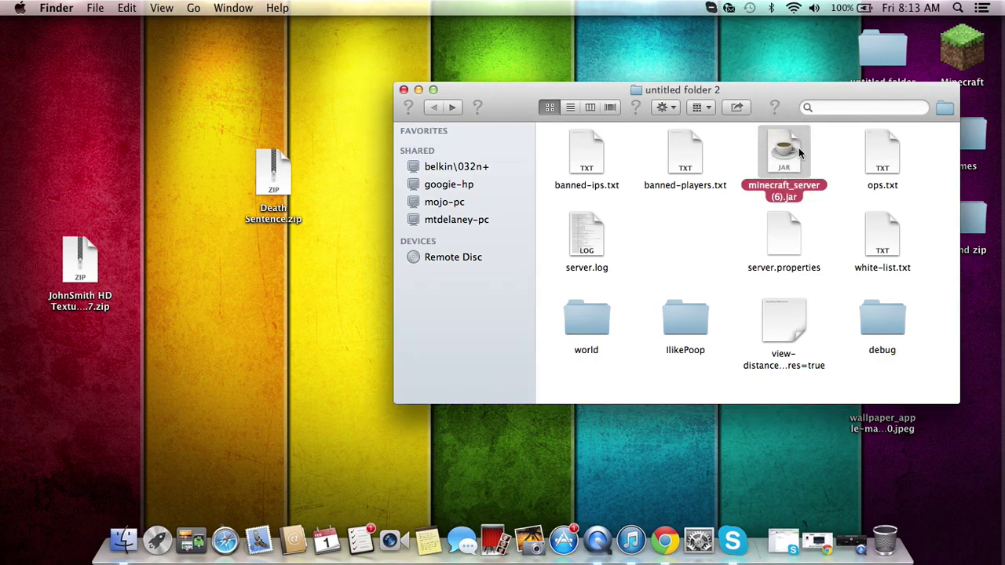
{"action": "double_click", "coordinate": [789, 149]}
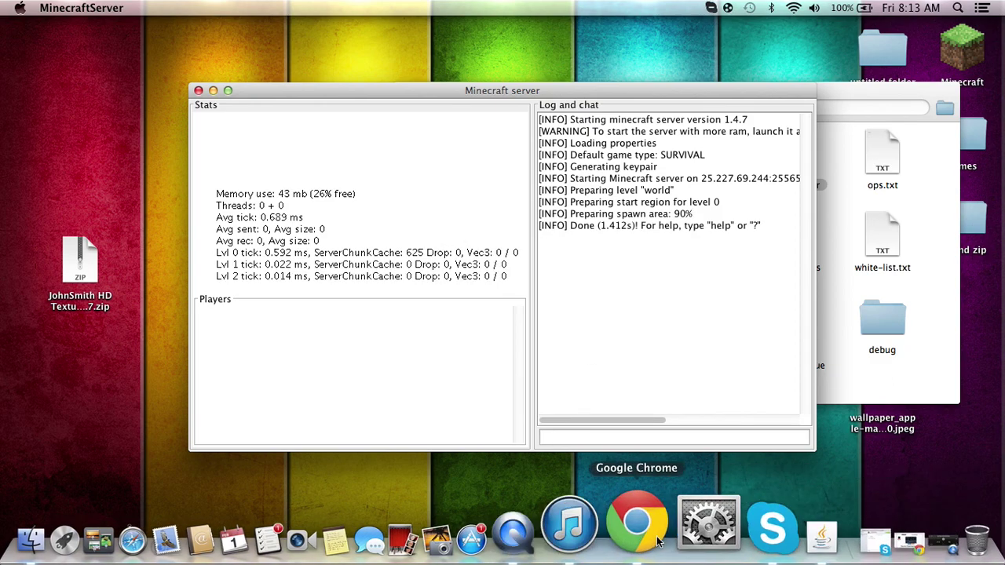
{"action": "left_click", "coordinate": [949, 47]}
{"action": "double_click", "coordinate": [948, 47]}
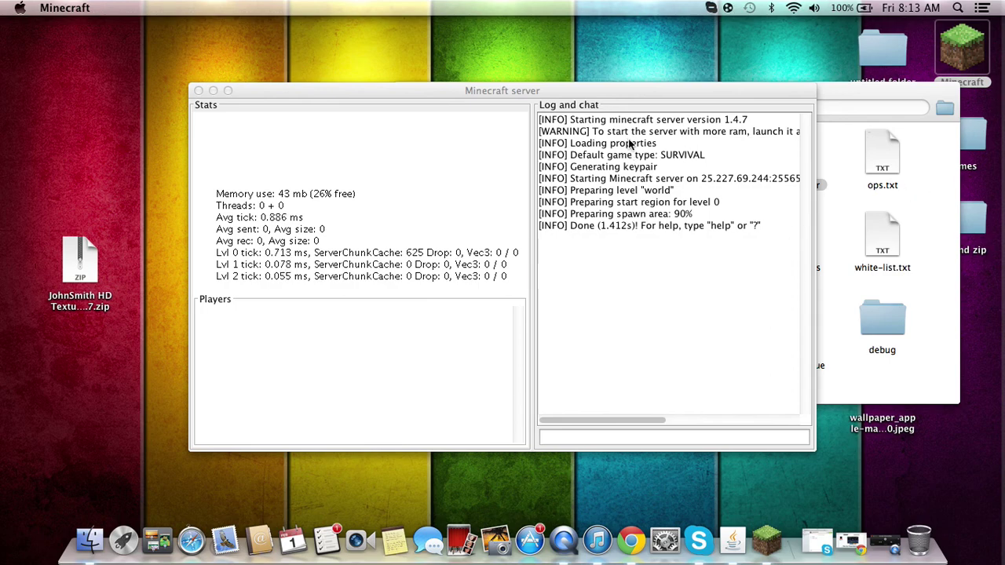
Step: Log in to Minecraft with the saved account and load the Death Sentence singleplayer world
{"action": "left_click", "coordinate": [678, 190]}
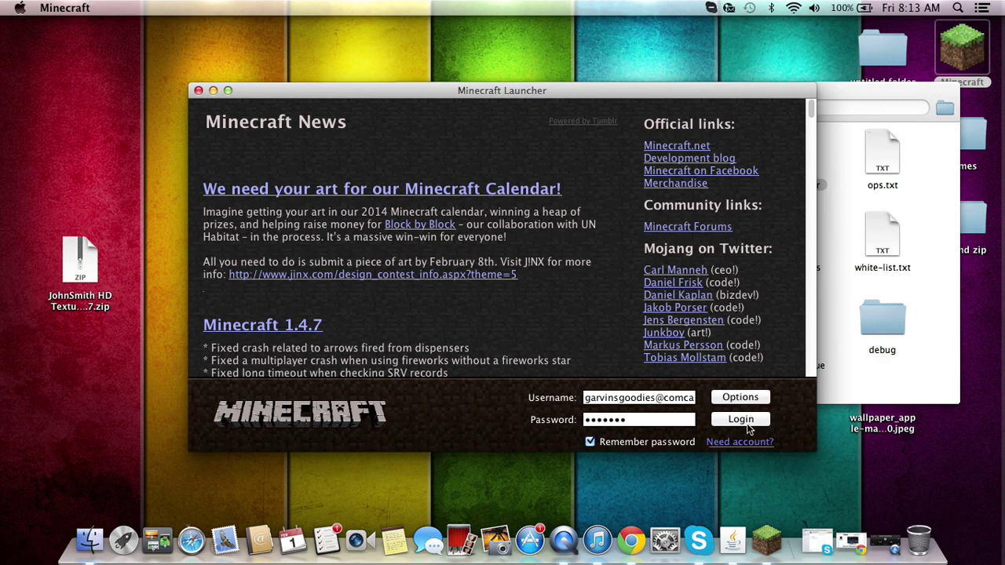
{"action": "left_click", "coordinate": [747, 423]}
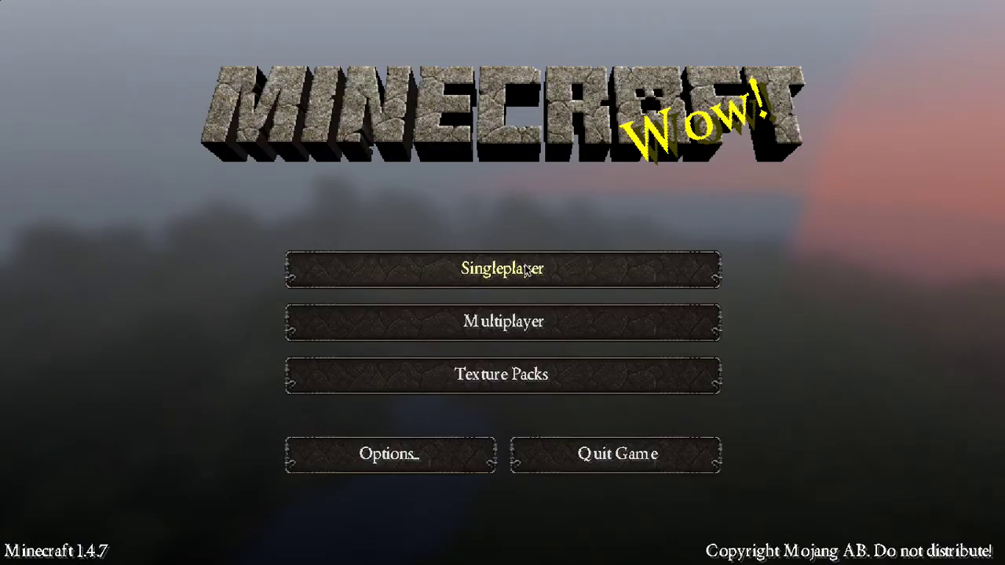
{"action": "left_click", "coordinate": [528, 273]}
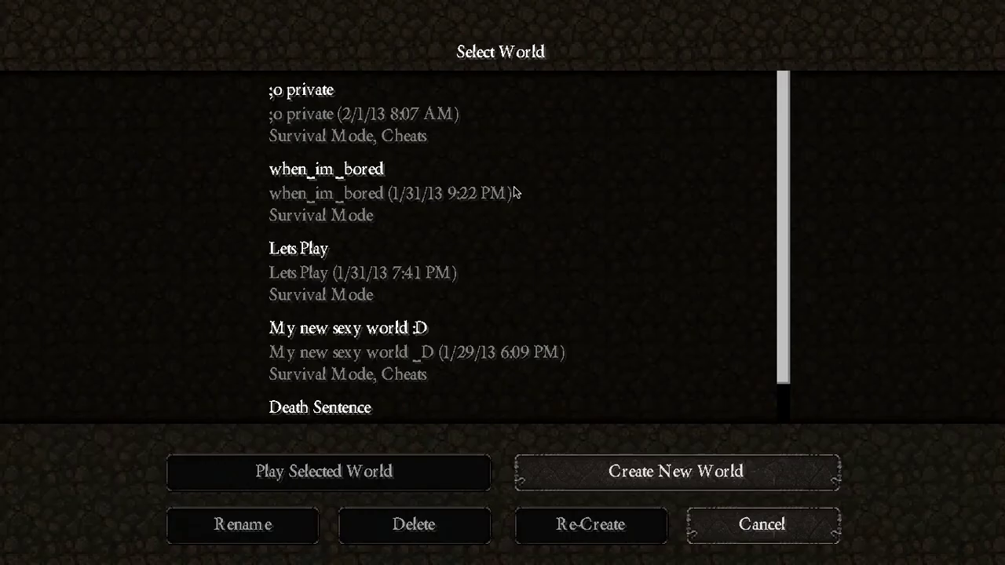
{"action": "scroll", "coordinate": [503, 164], "scroll_direction": "down", "scroll_amount": 2}
{"action": "double_click", "coordinate": [450, 380]}
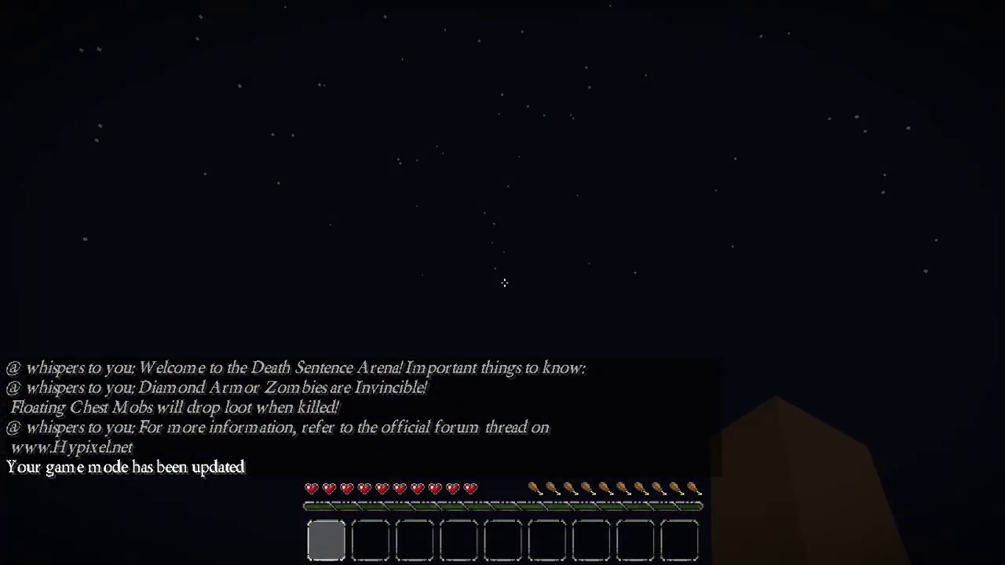
Step: Walk through the Death Sentence lobby and examine the player-mode signs and the difficulty signs
{"action": "mouse_move", "coordinate": [503, 283]}
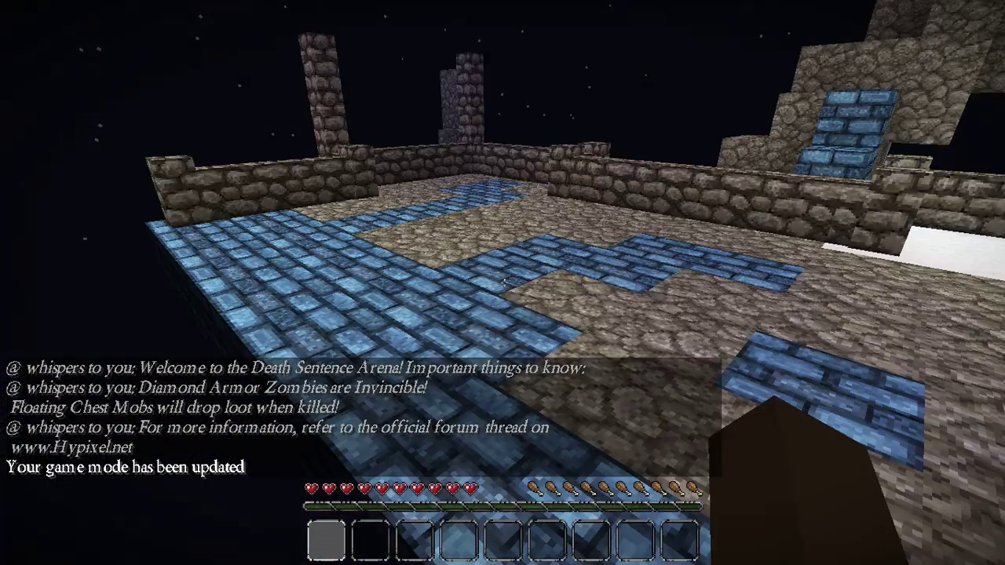
{"action": "key", "text": "w"}
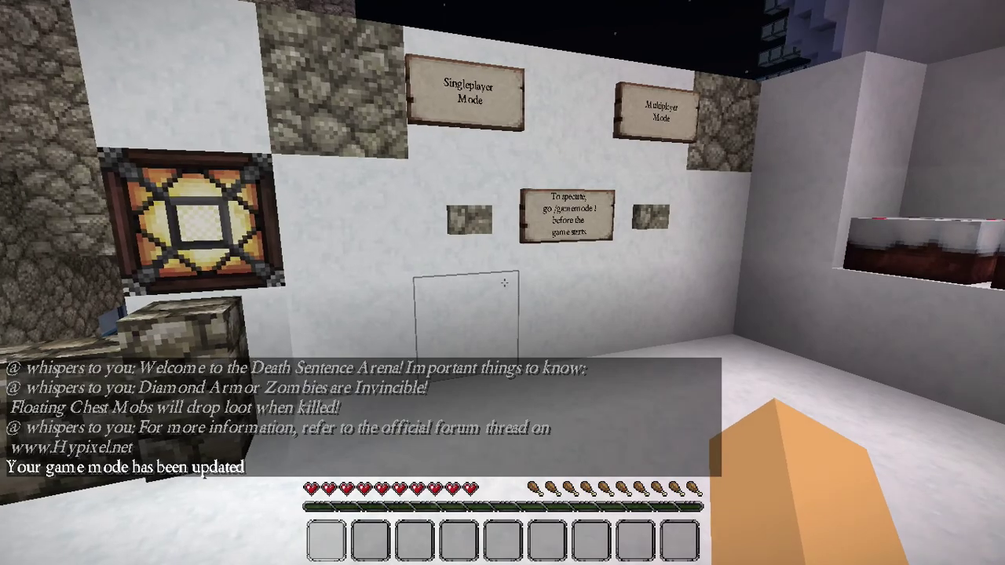
{"action": "key", "text": "w"}
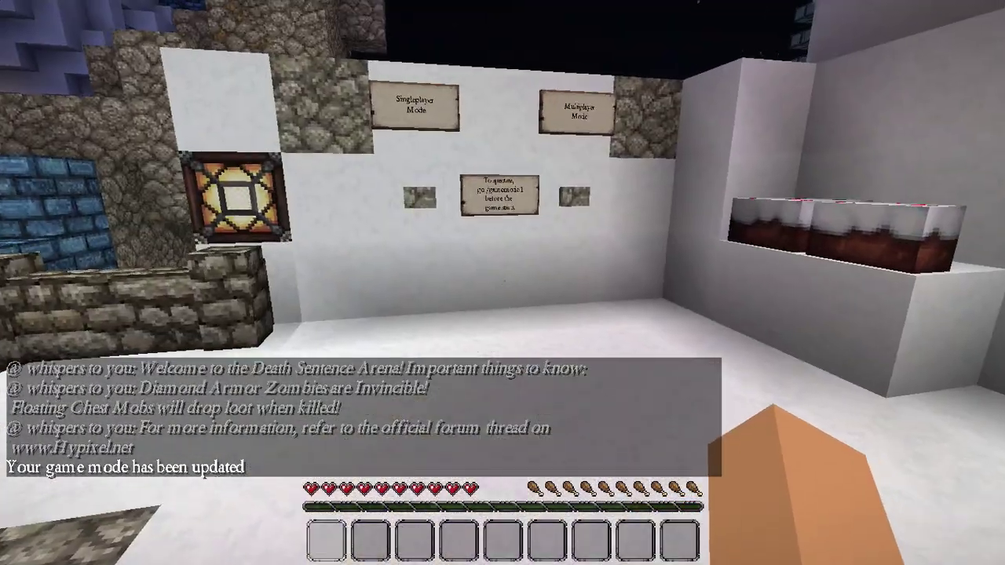
{"action": "key", "text": "s"}
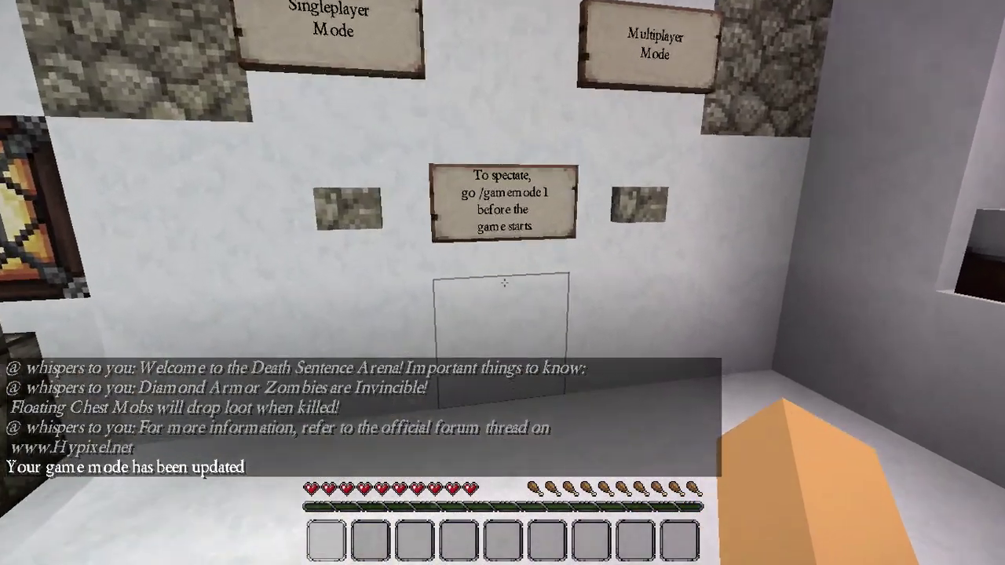
{"action": "key", "text": "w"}
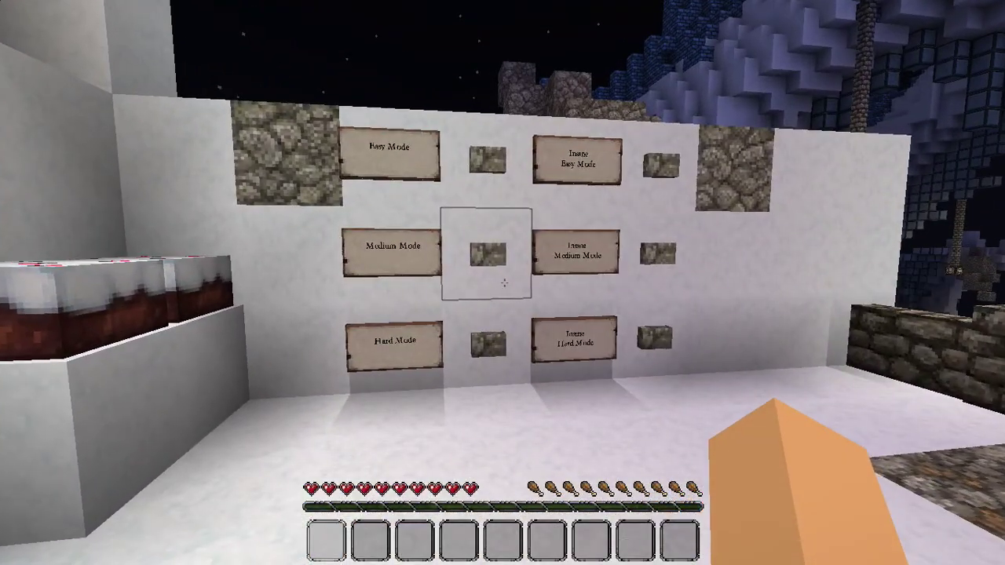
{"action": "key", "text": "s"}
{"action": "key", "text": "s"}
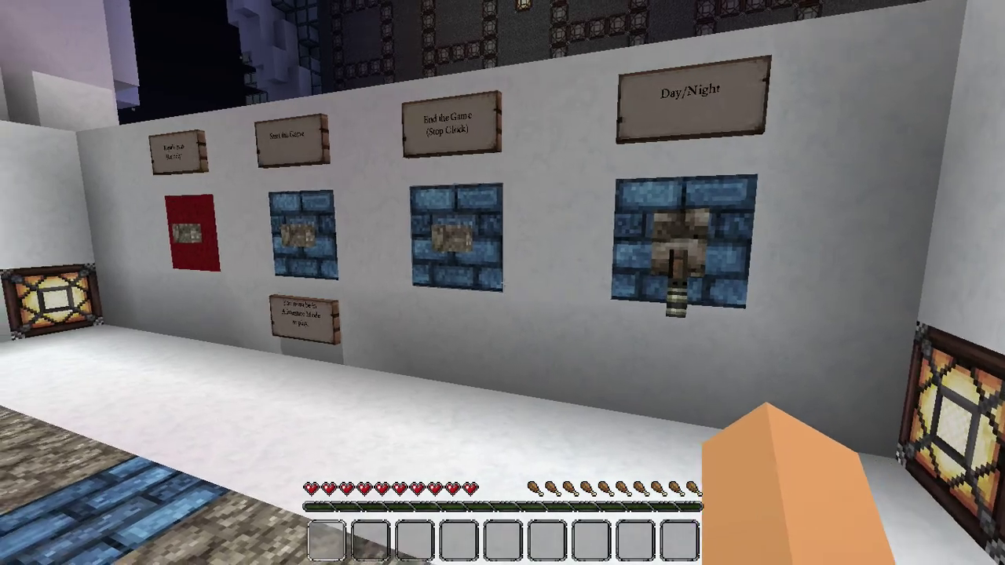
Step: Flip the Day/Night lever on the lobby's game-control wall and look around the arena
{"action": "key", "text": "w"}
{"action": "key", "text": "s"}
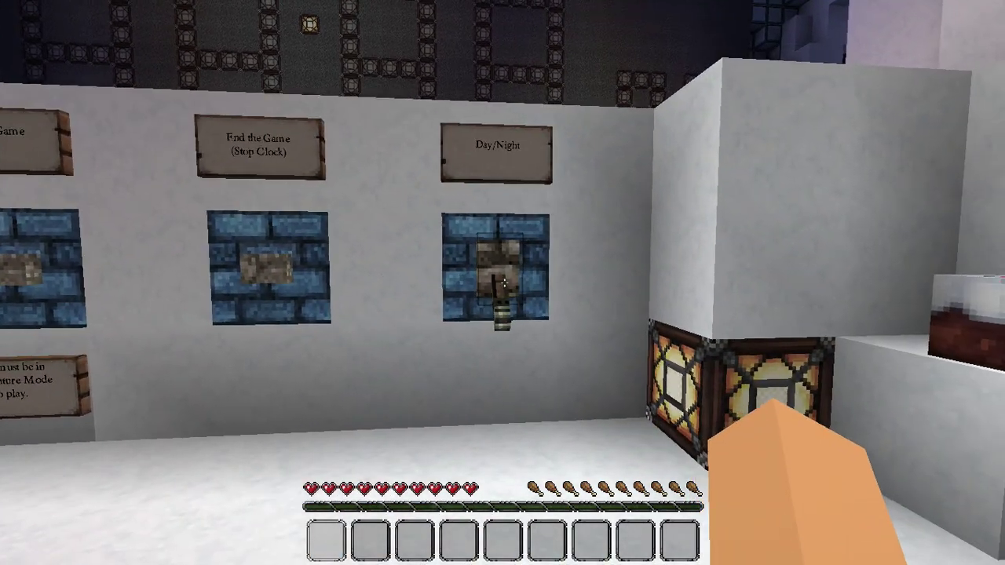
{"action": "right_click", "coordinate": [502, 283]}
{"action": "mouse_move", "coordinate": [502, 283]}
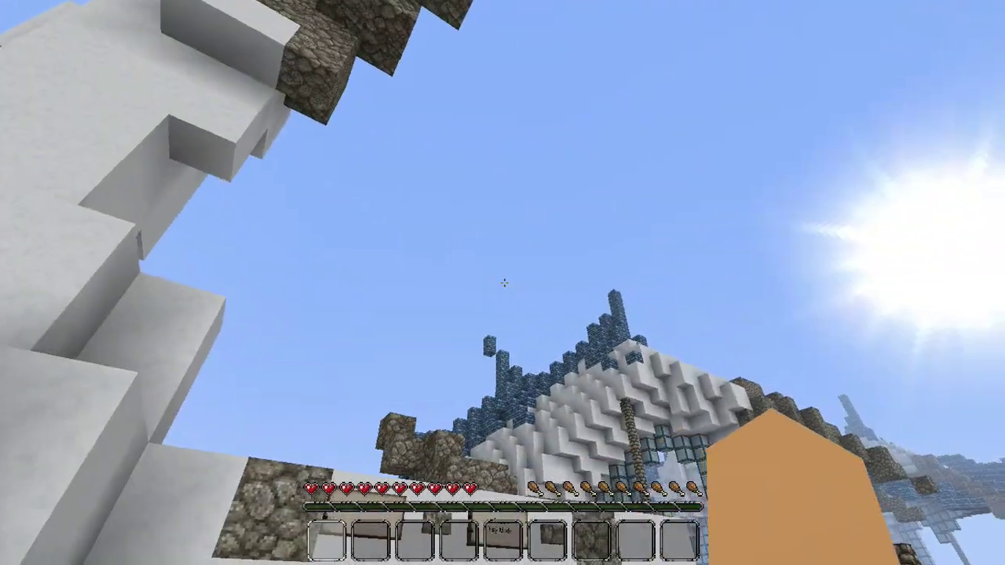
{"action": "key", "text": "w"}
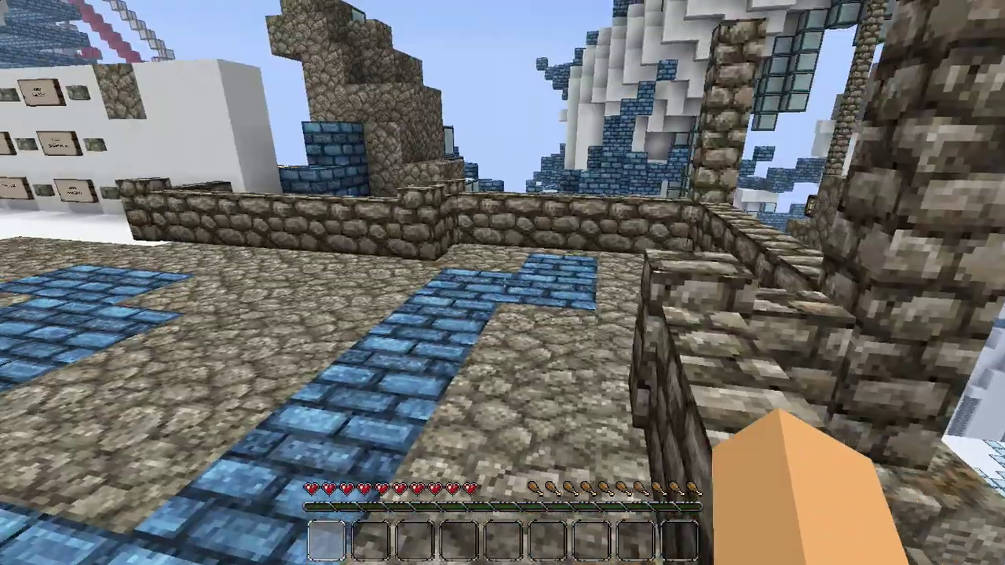
Step: Leave the singleplayer world and join the multiplayer server described as "the dropper!"
{"action": "key", "text": "Escape"}
{"action": "left_click", "coordinate": [358, 406]}
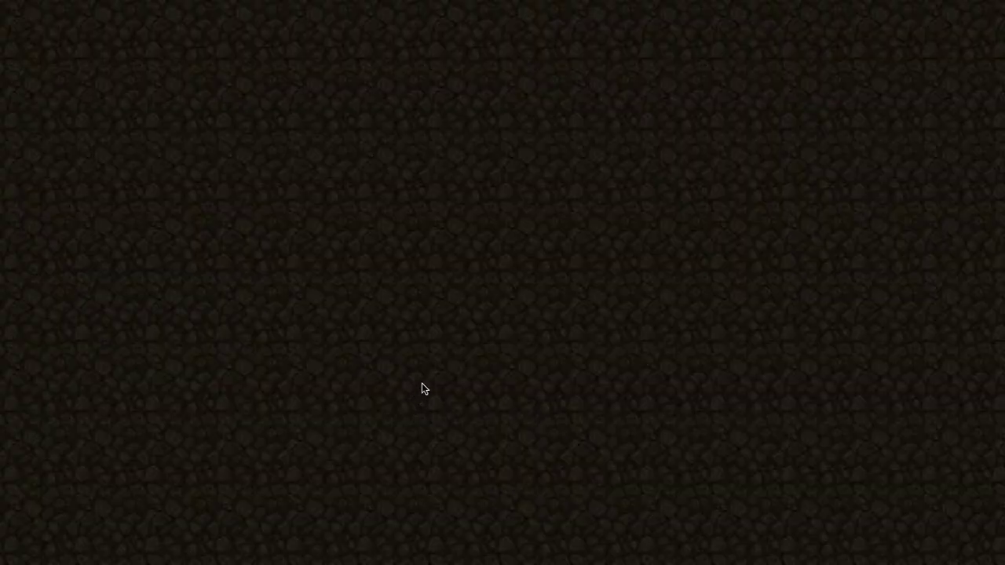
{"action": "left_click", "coordinate": [502, 318]}
{"action": "scroll", "coordinate": [525, 284], "scroll_direction": "down", "scroll_amount": 3}
{"action": "scroll", "coordinate": [524, 285], "scroll_direction": "down", "scroll_amount": 5}
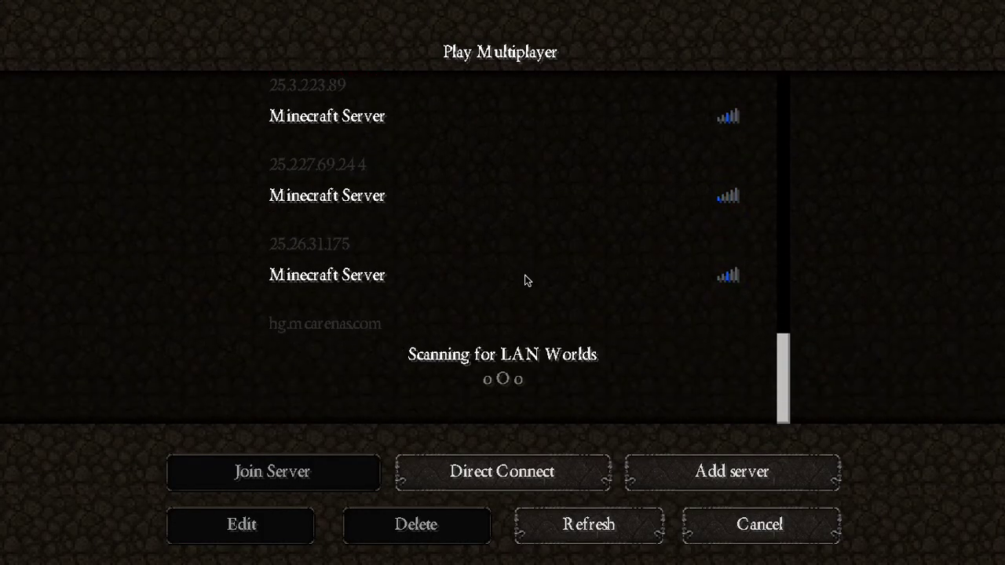
{"action": "left_click", "coordinate": [514, 137]}
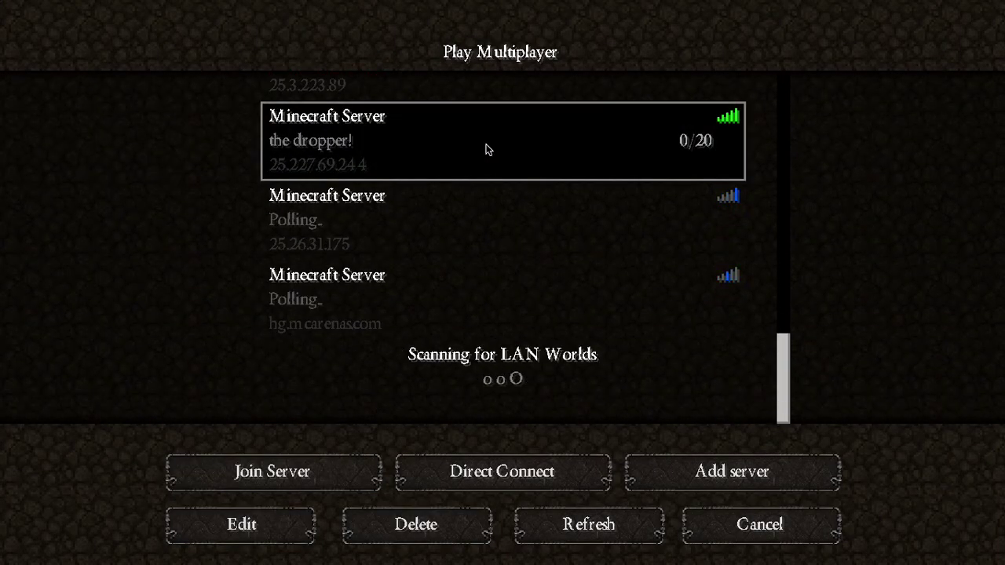
{"action": "double_click", "coordinate": [410, 152]}
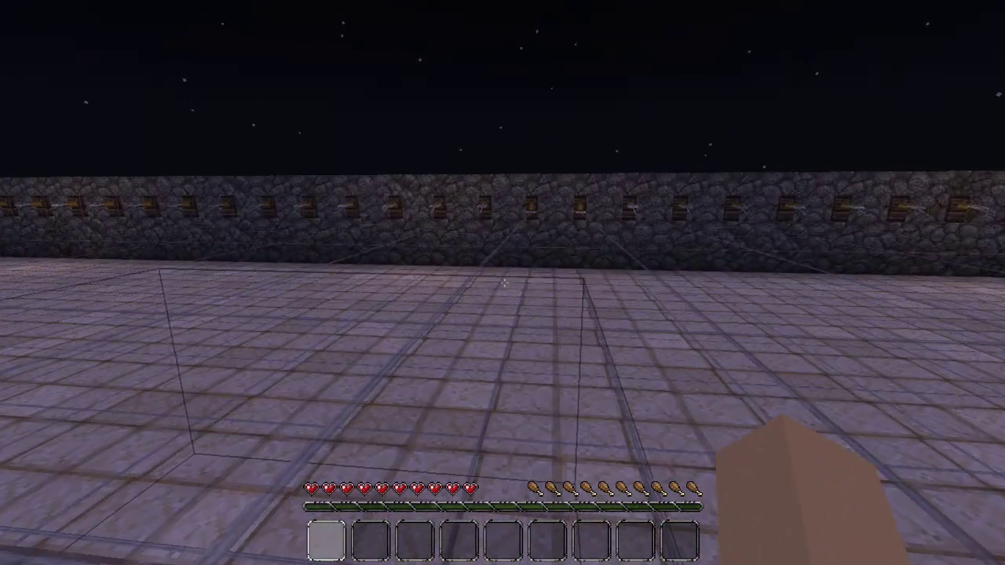
Step: Look around the world loaded on the server, disconnect from it and quit Minecraft
{"action": "key", "text": "s"}
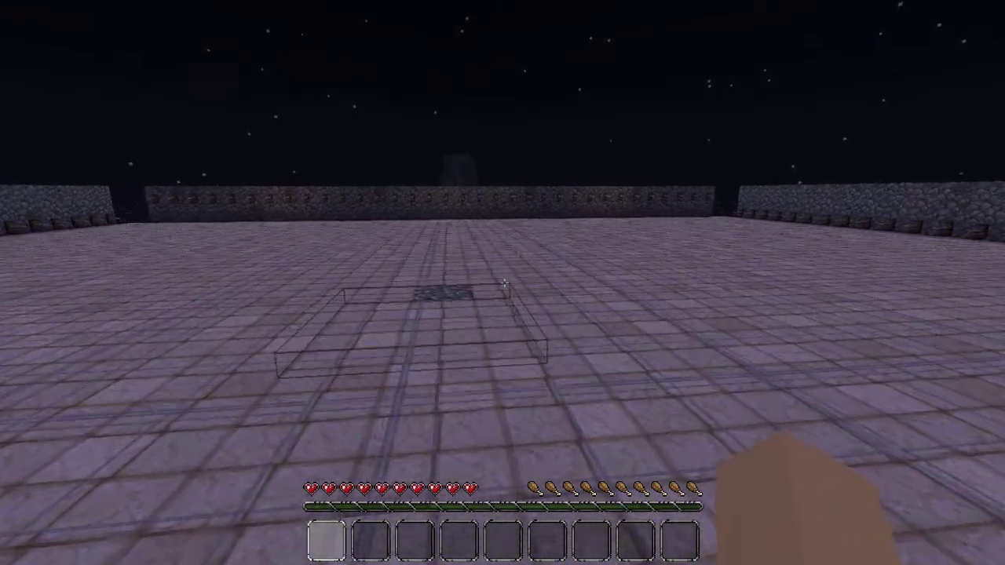
{"action": "key", "text": "w"}
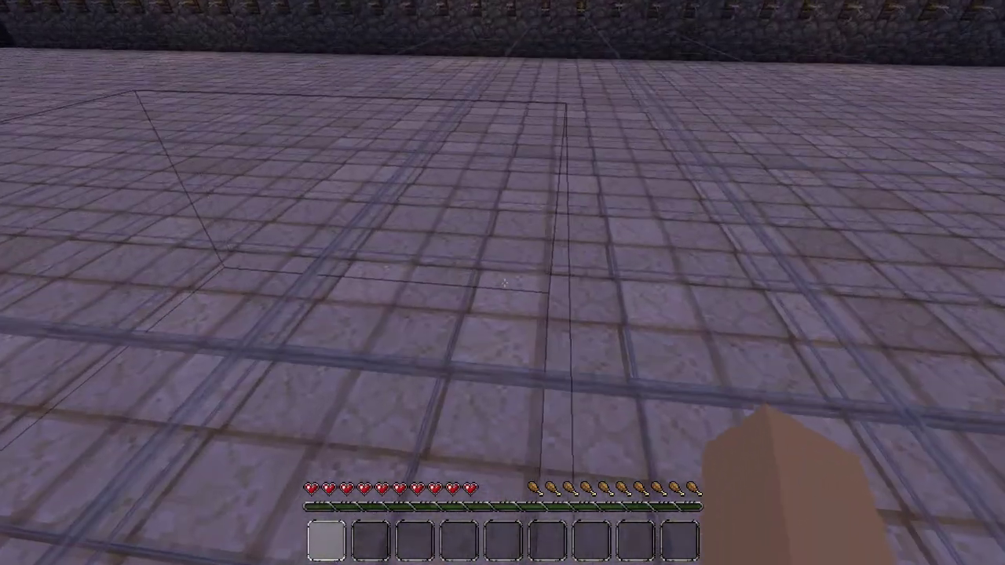
{"action": "key", "text": "Escape"}
{"action": "left_click", "coordinate": [376, 404]}
{"action": "left_click", "coordinate": [620, 455]}
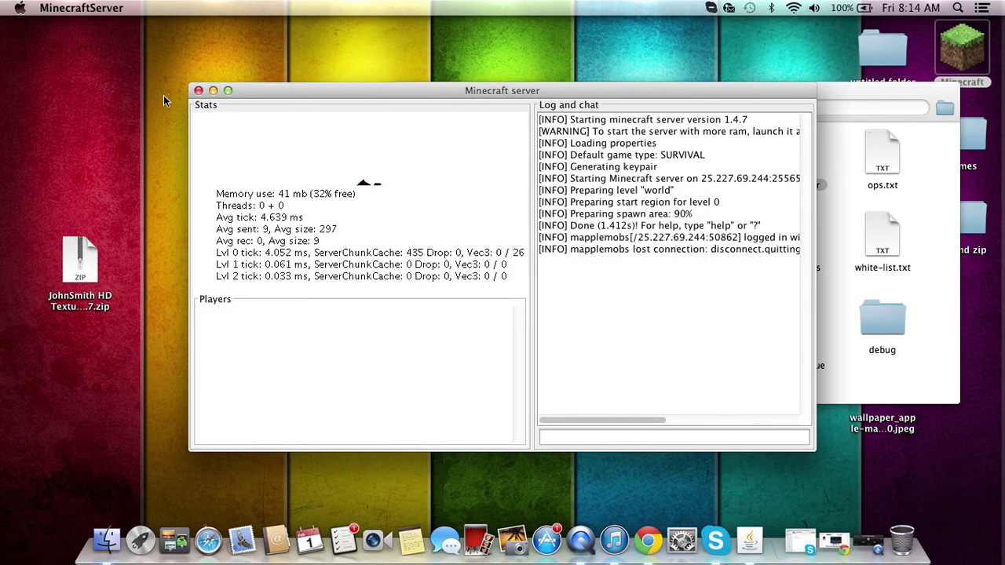
Step: Close the Minecraft server window and open server.properties from untitled folder 2
{"action": "left_click", "coordinate": [199, 90]}
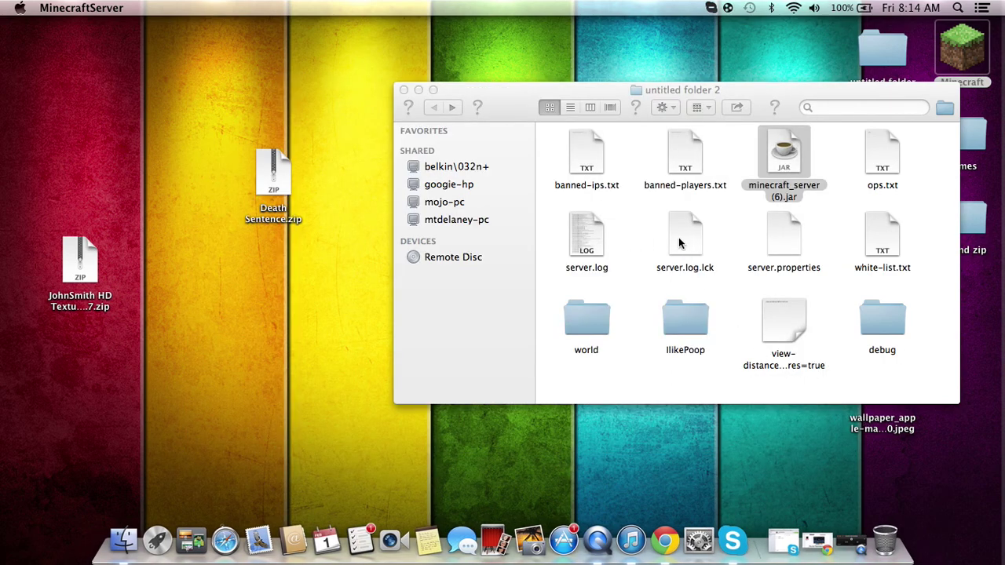
{"action": "double_click", "coordinate": [782, 243]}
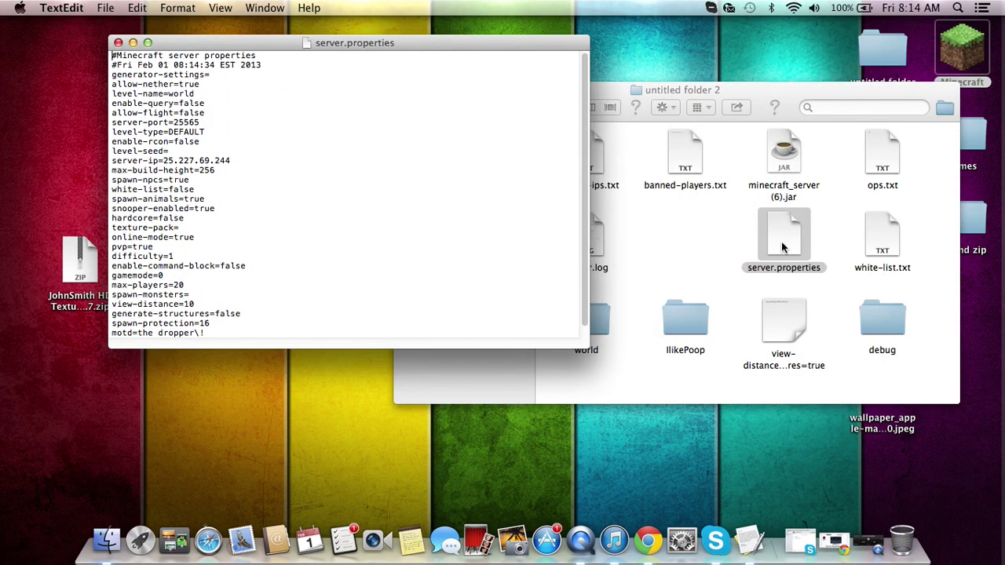